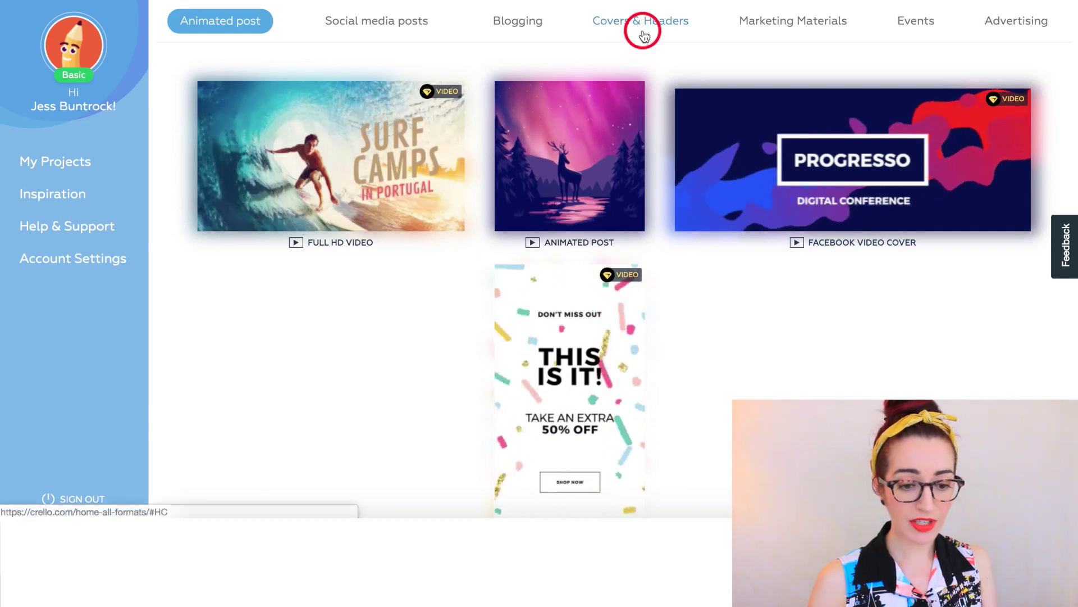
Create a new 2560x1440 px YouTube Channel Art design from the Covers & Headers formats
click(647, 23)
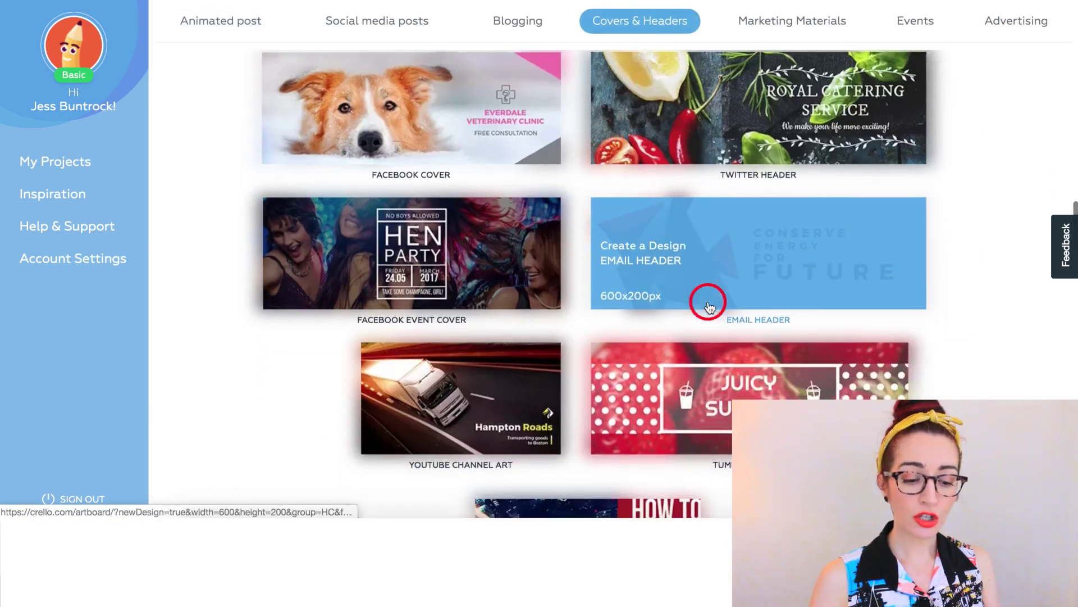
scroll(707, 303, down, 2)
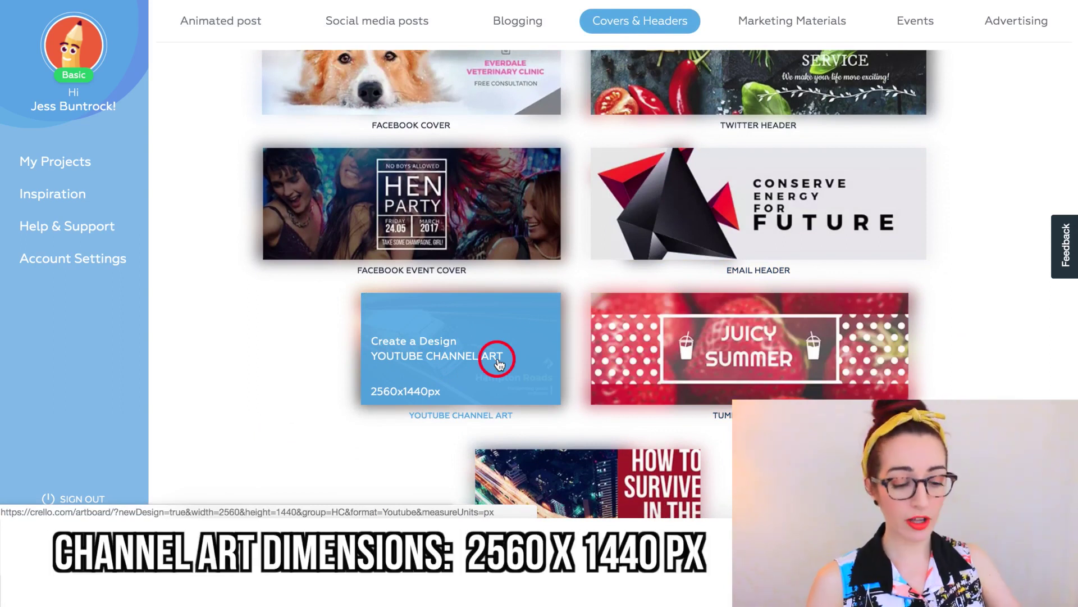
click(499, 364)
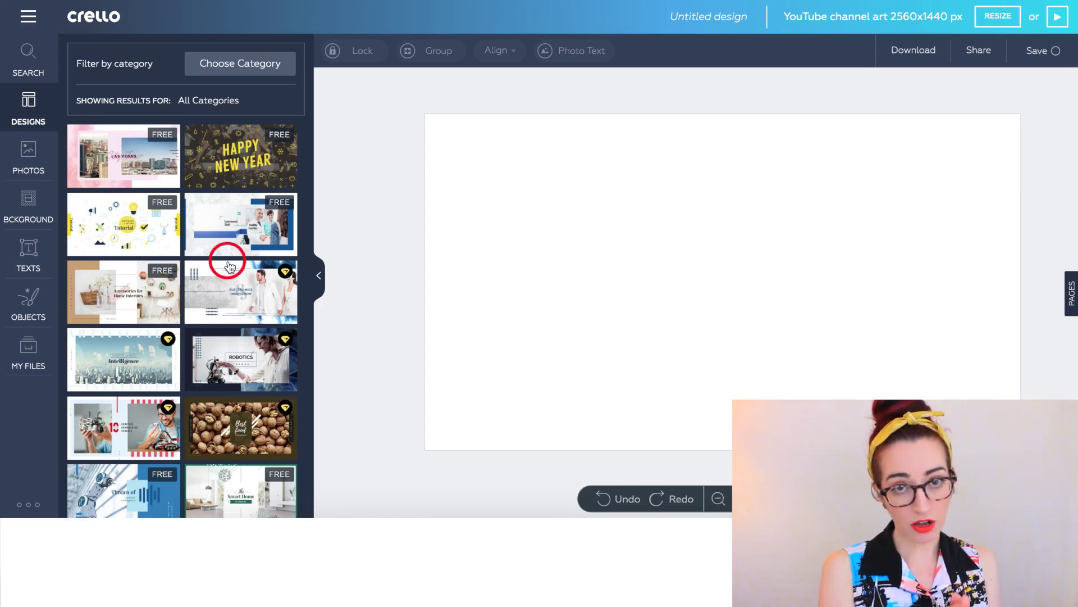
Add the Safe Zone image from My Files, stretch it across the full canvas, and lock it
click(29, 353)
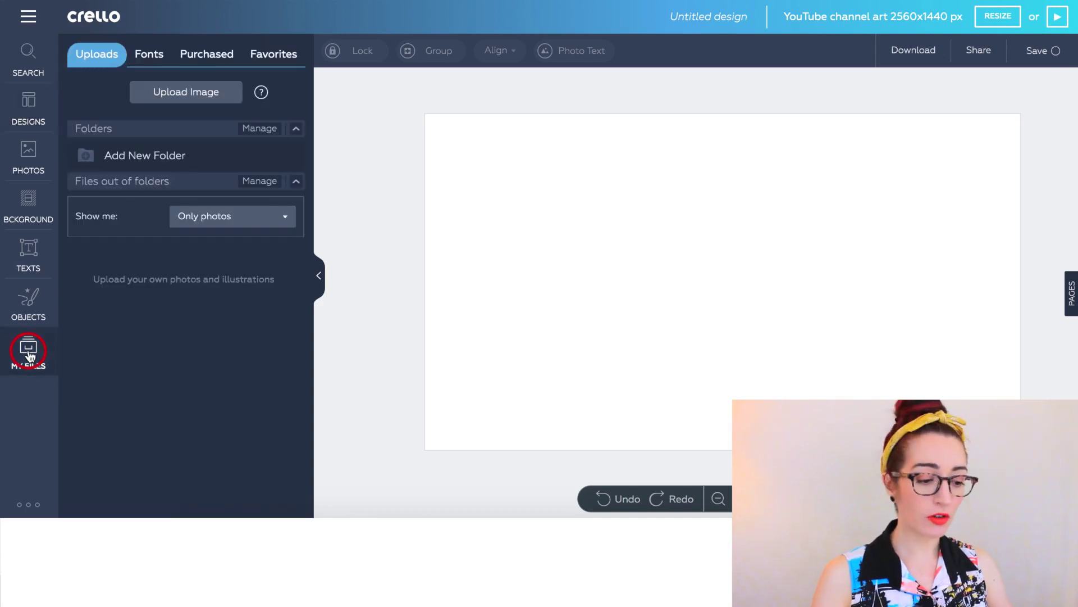
click(123, 277)
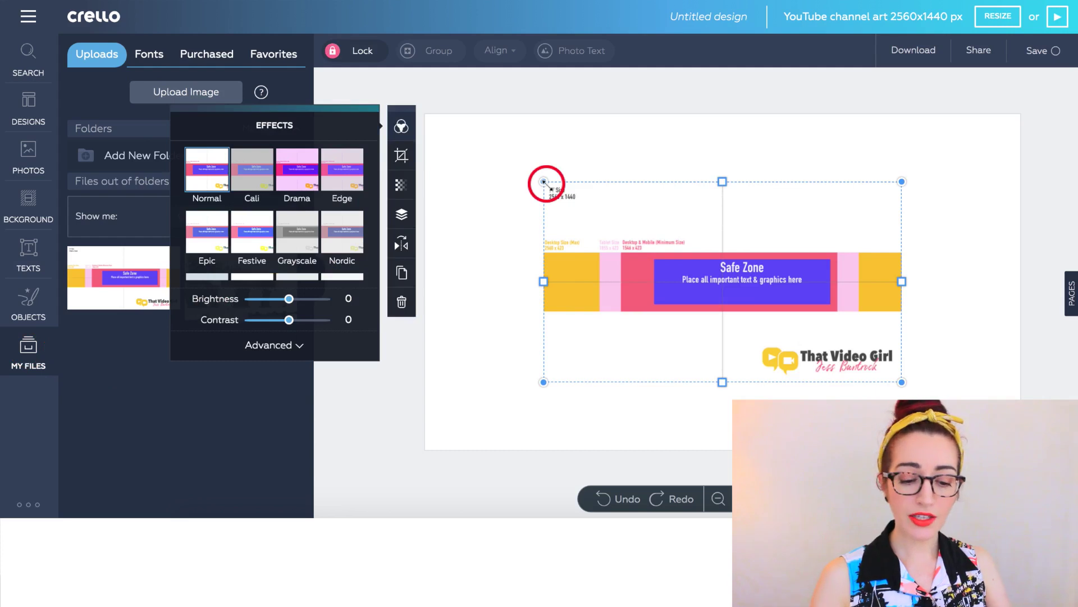
click(544, 182)
drag(544, 181, 419, 131)
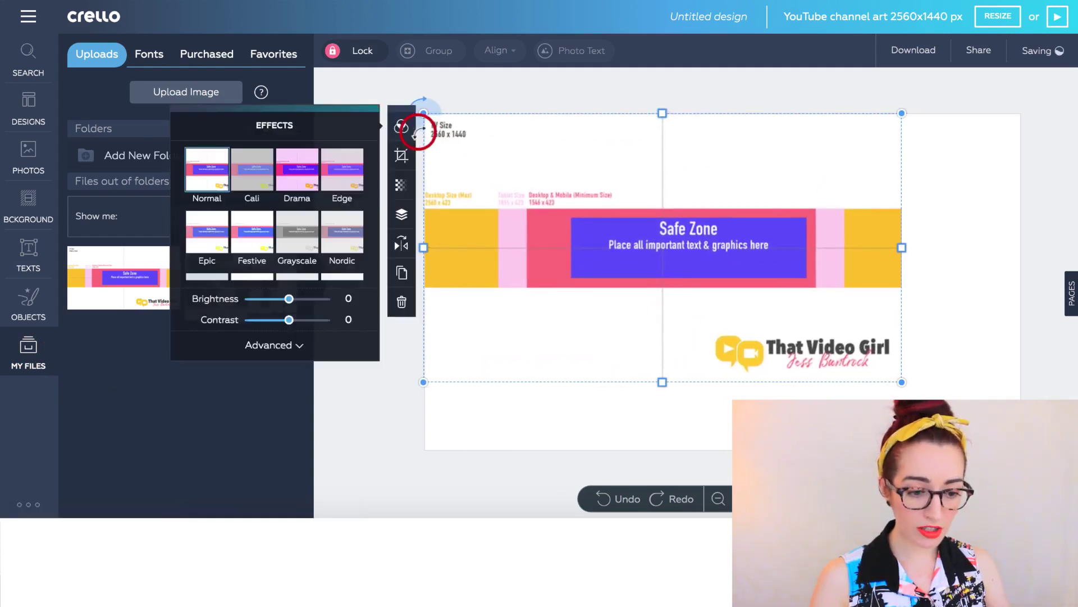
drag(902, 382, 1021, 449)
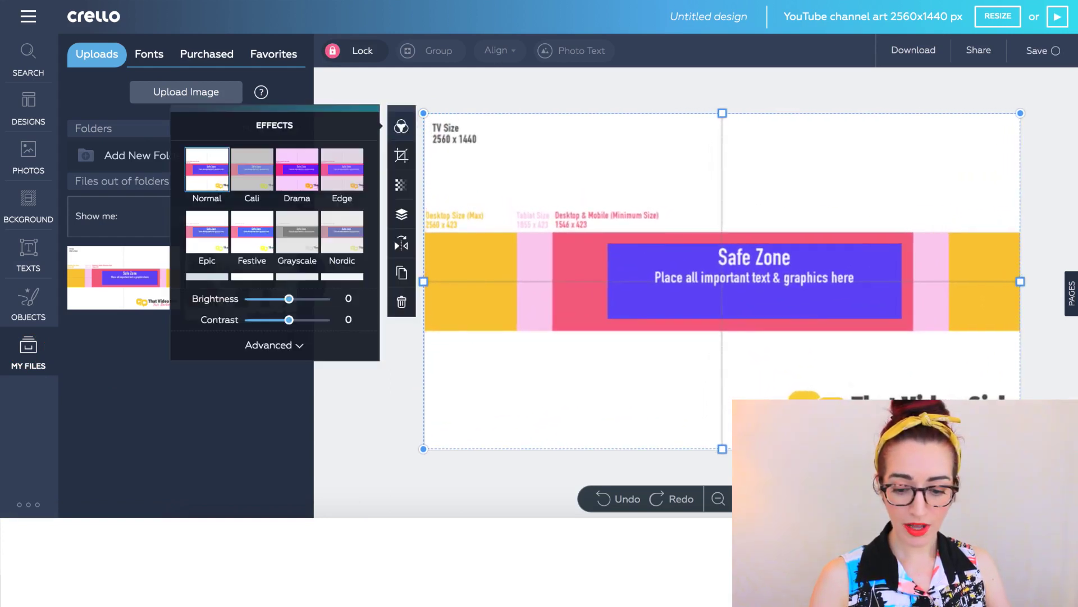
click(362, 51)
click(399, 127)
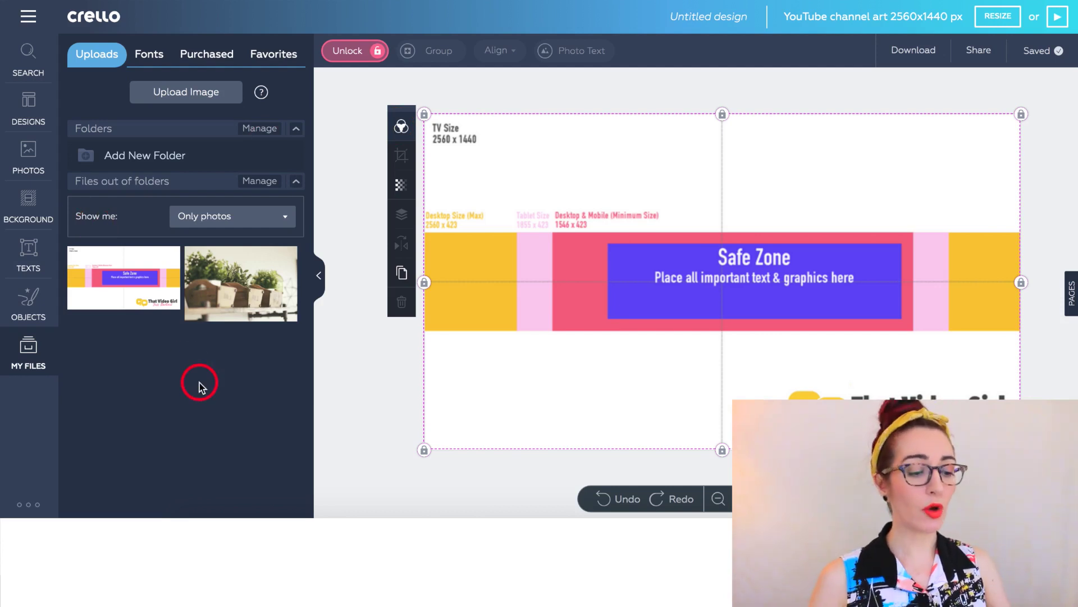
click(669, 265)
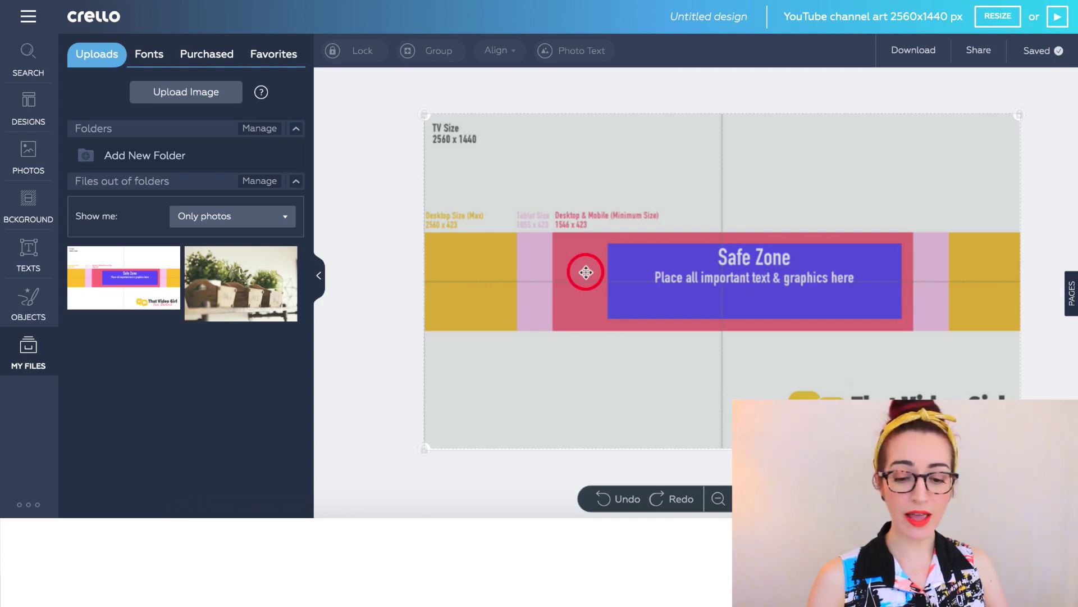
click(741, 342)
click(742, 343)
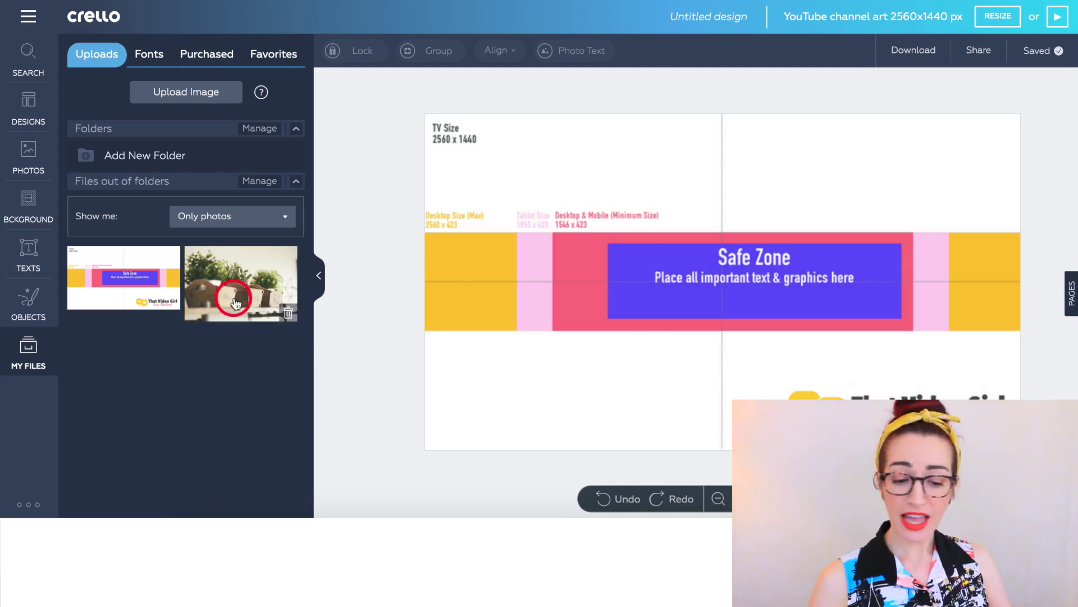
Add the plant-box photo from My Files and stretch it to cover the entire canvas
click(234, 304)
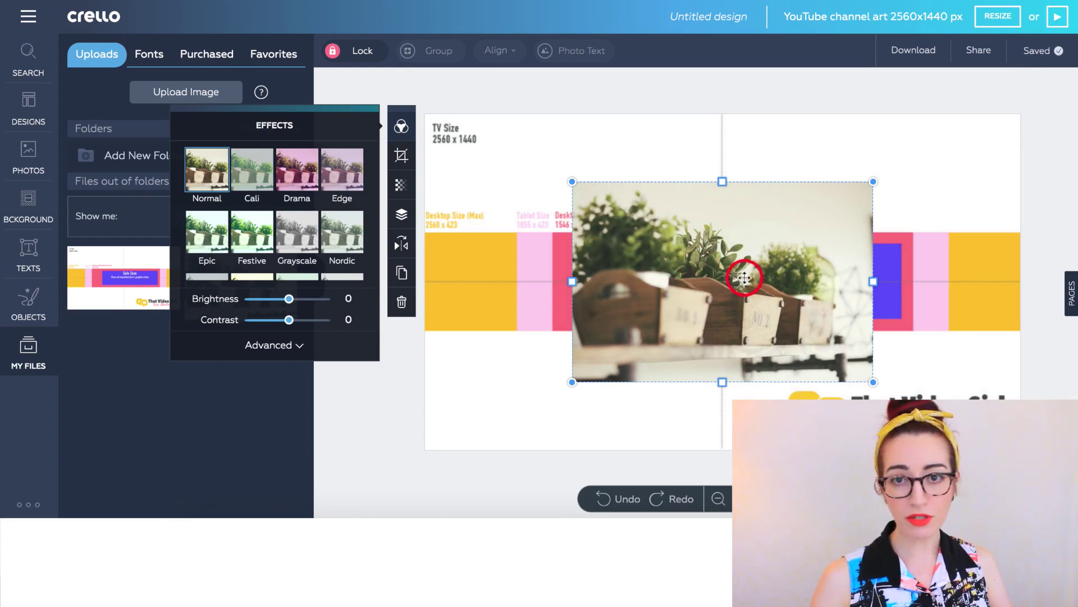
drag(744, 278, 553, 174)
drag(682, 277, 977, 425)
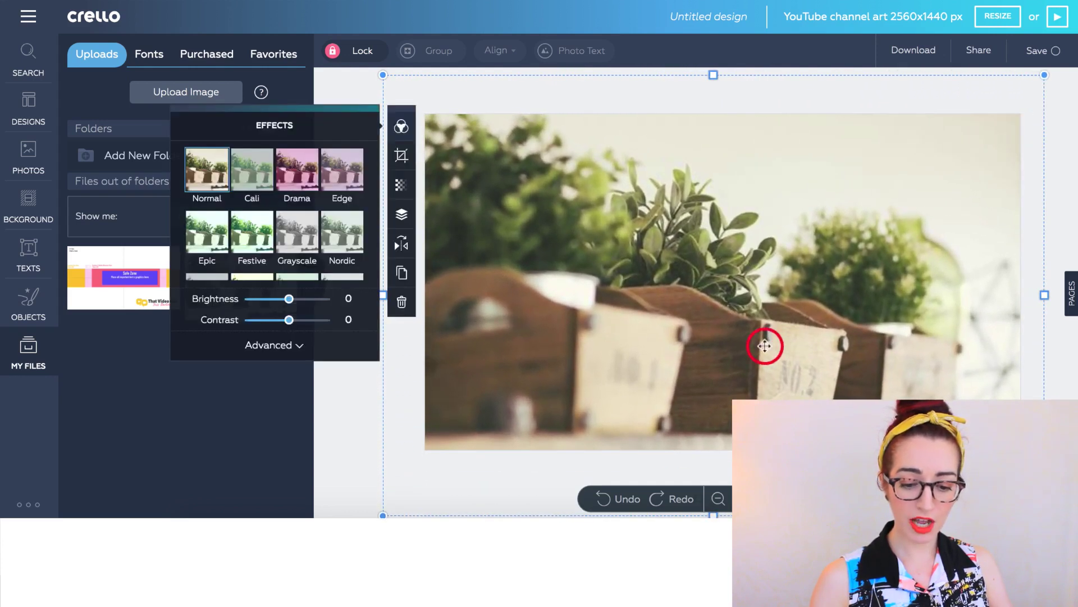
drag(767, 348, 759, 288)
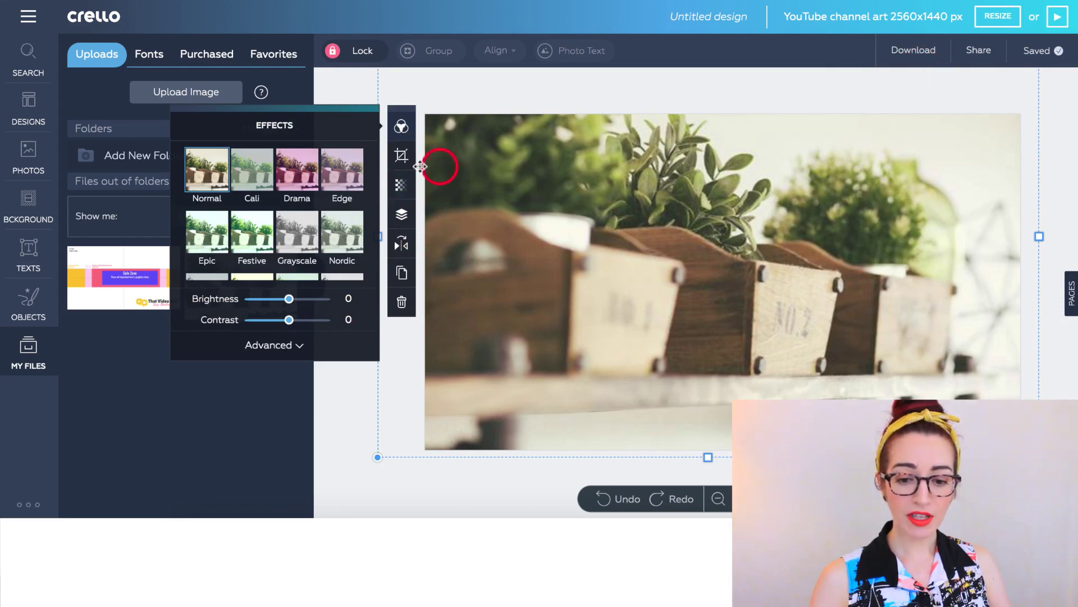
Set the plant photo's transparency to 55 so the Safe Zone guide shows through
click(402, 188)
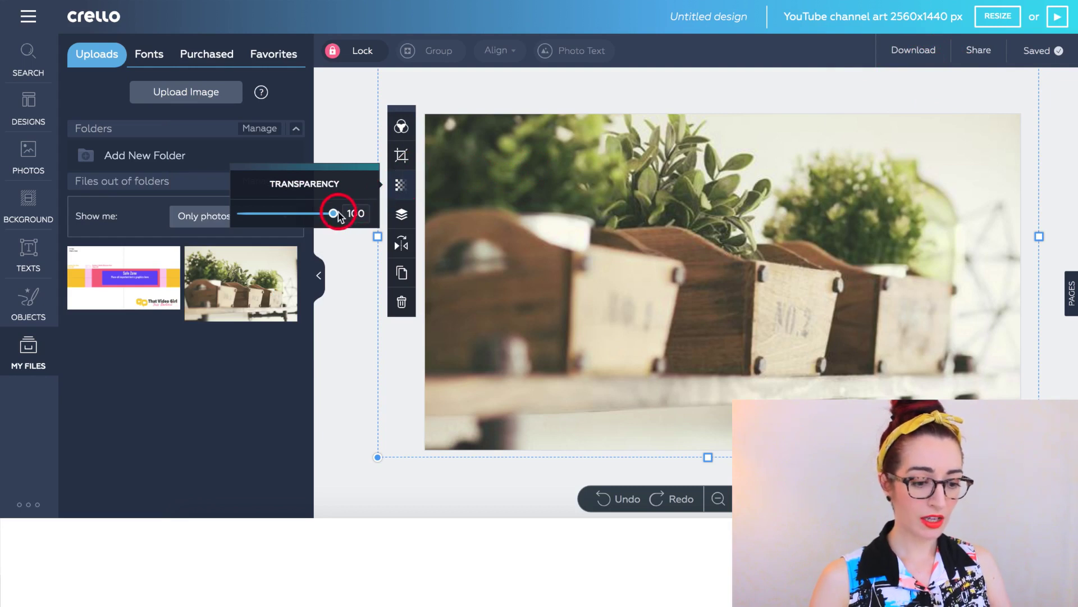
drag(331, 218, 296, 220)
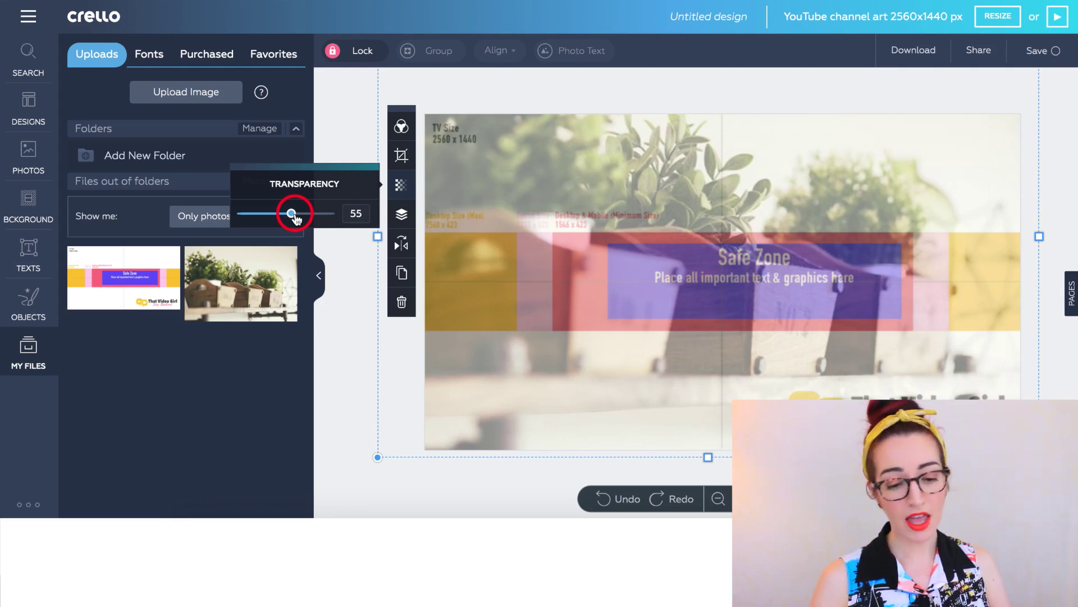
click(329, 222)
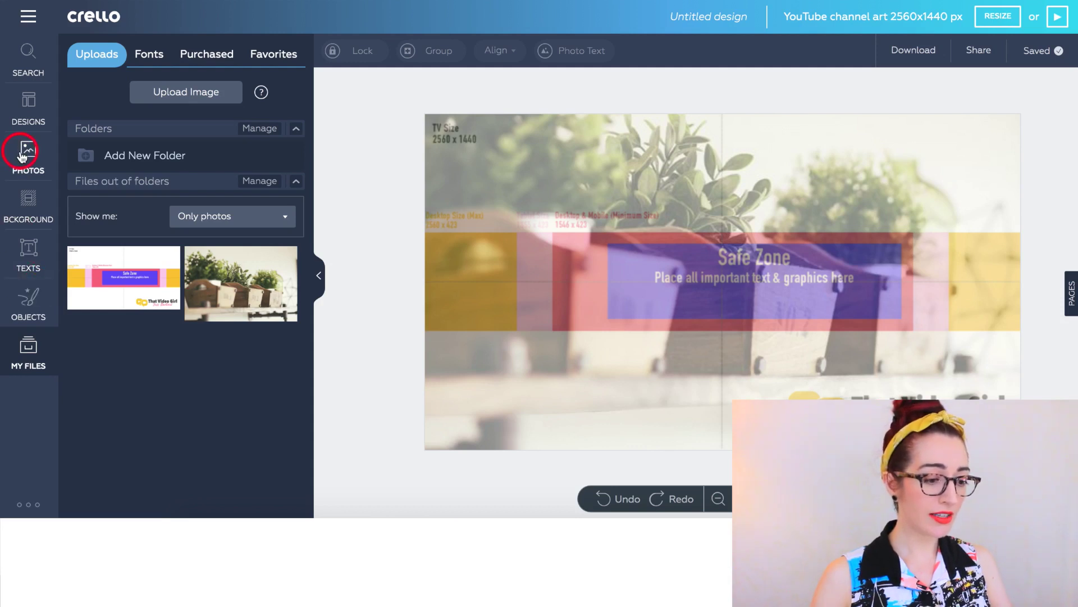
Add a heading text box and replace its placeholder with 'BILLIE BOX CO.'
click(31, 255)
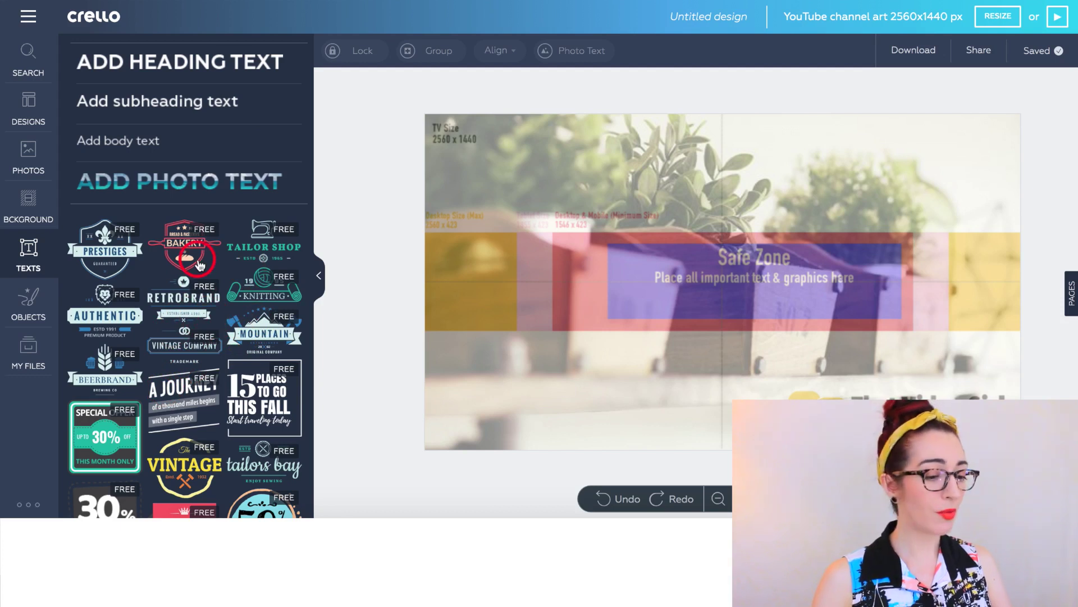
click(179, 69)
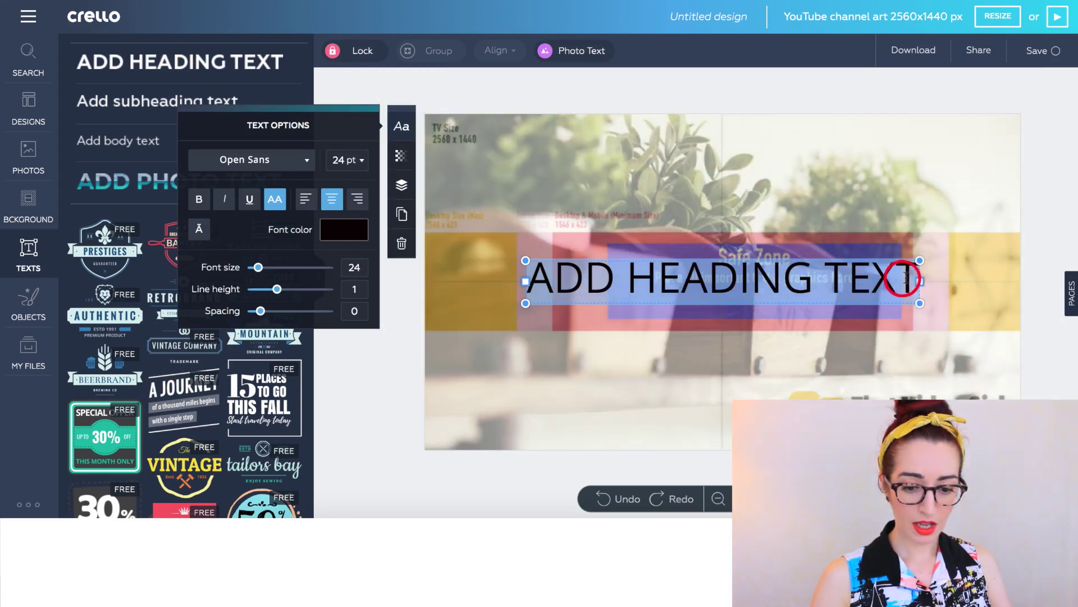
click(908, 278)
key(BackSpace)
key(BackSpace)
key(BackSpace)
key(BackSpace)
key(BackSpace)
key(BackSpace)
key(BackSpace)
key(BackSpace)
key(BackSpace)
key(BackSpace)
key(BackSpace)
key(BackSpace)
key(BackSpace)
key(BackSpace)
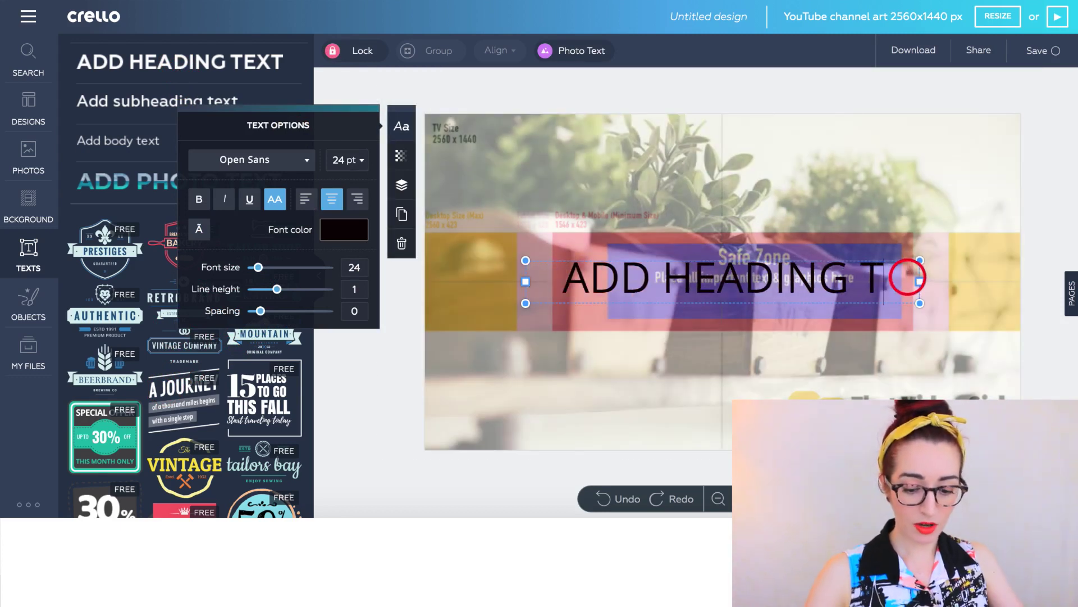
key(BackSpace)
key(BackSpace)
text(BILLIE)
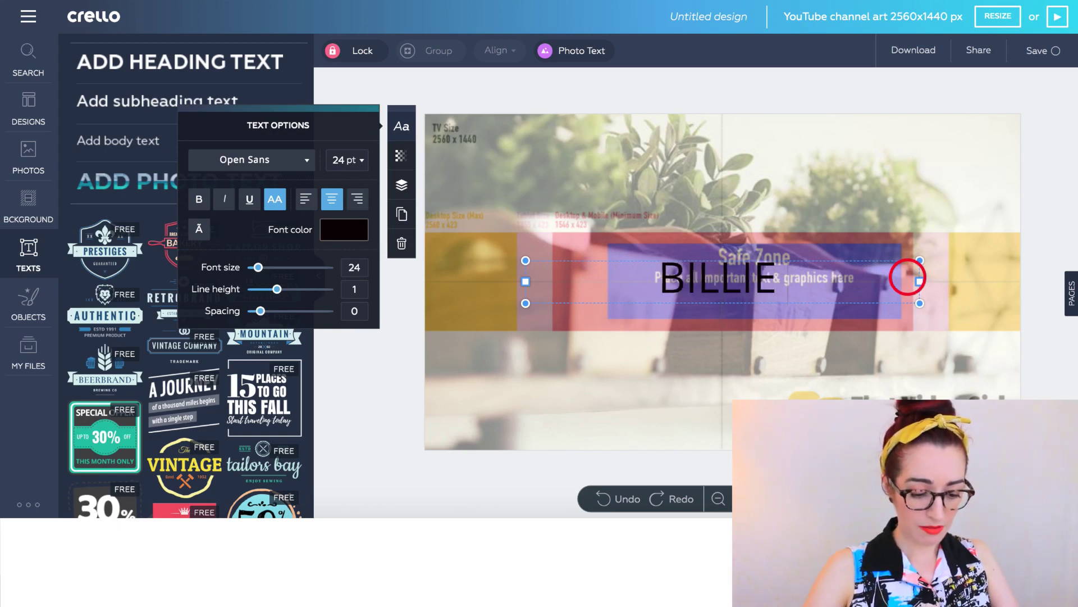
text( BOX CO)
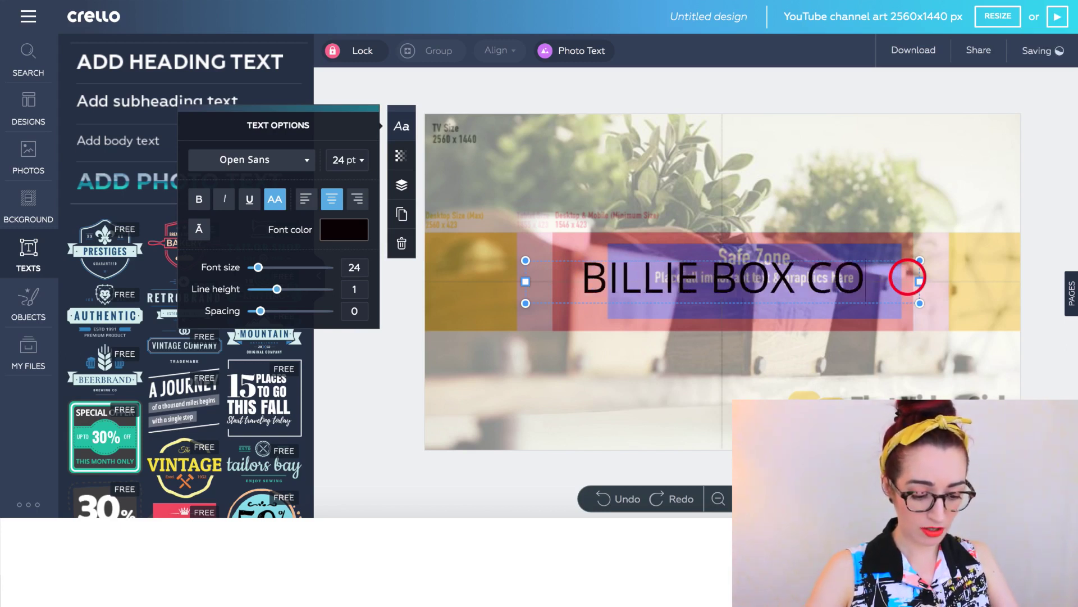
text(.)
click(307, 161)
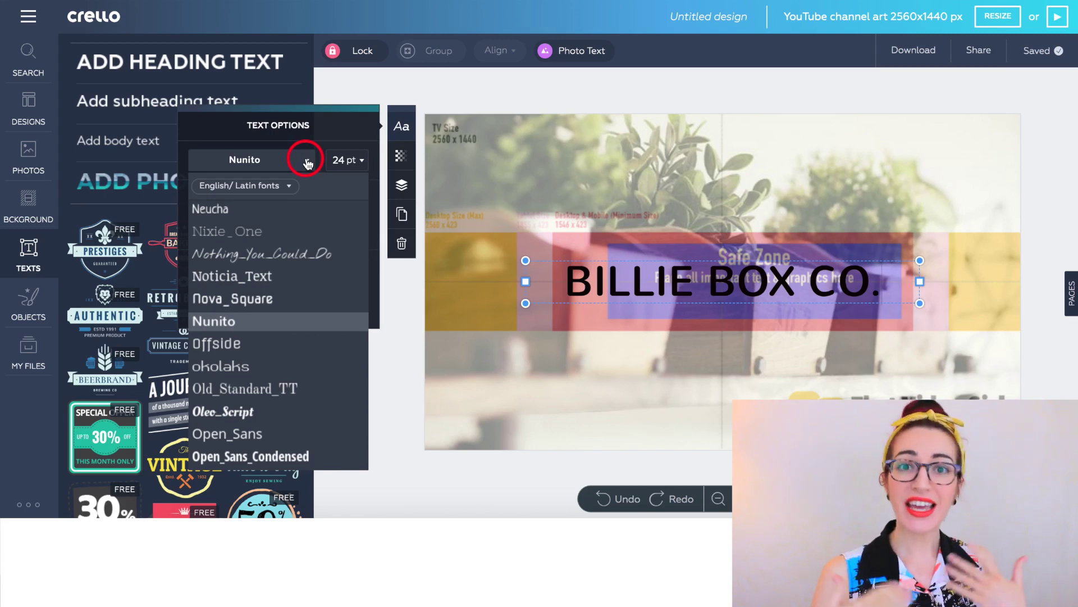
Try several fonts on the heading, settling on Rock Salt
click(264, 253)
scroll(292, 313, down, 3)
scroll(291, 321, down, 6)
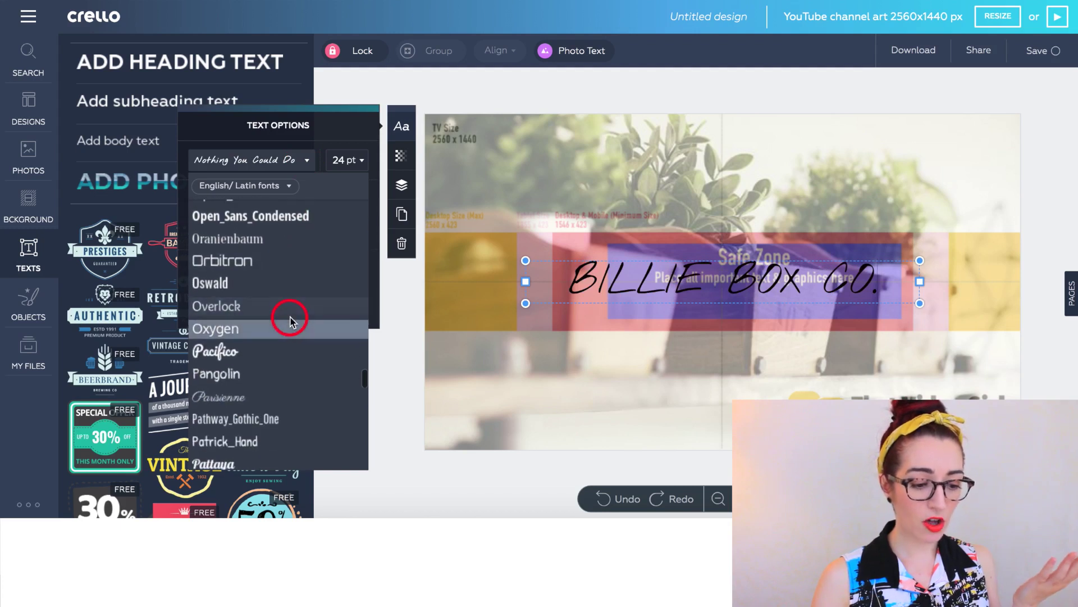
click(269, 352)
Shrink the heading through 22 and 18 pt down to 16 pt so it fits on one line
click(361, 161)
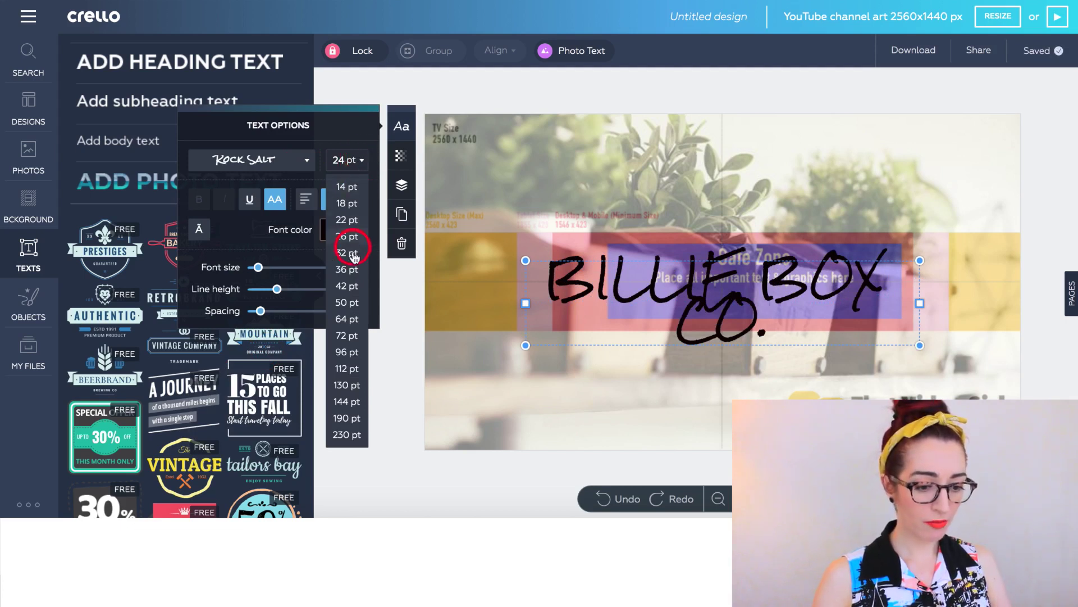
click(344, 220)
click(361, 161)
click(347, 203)
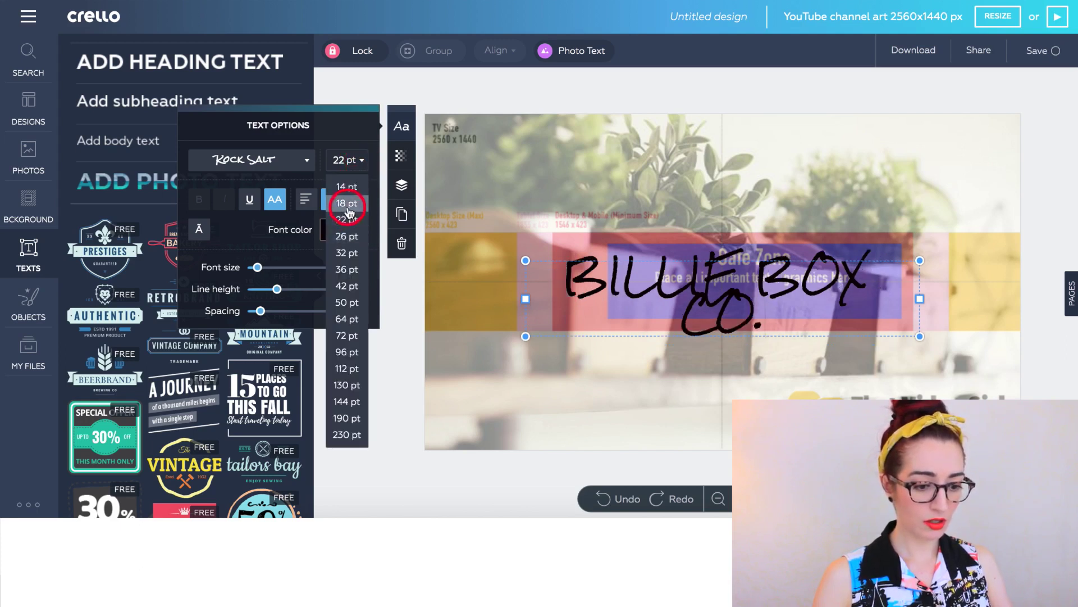
click(361, 162)
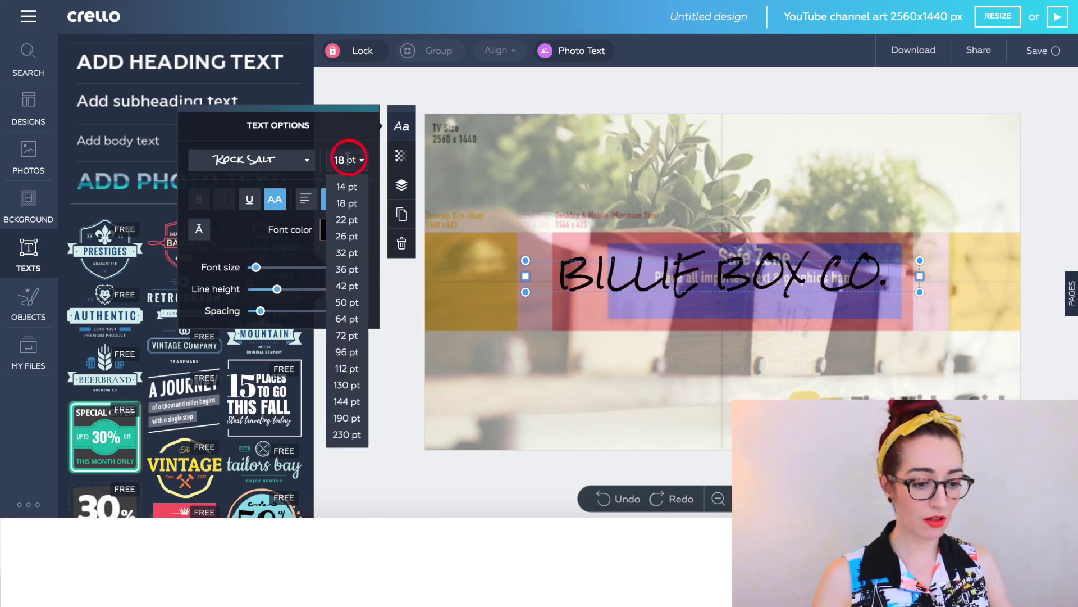
click(294, 209)
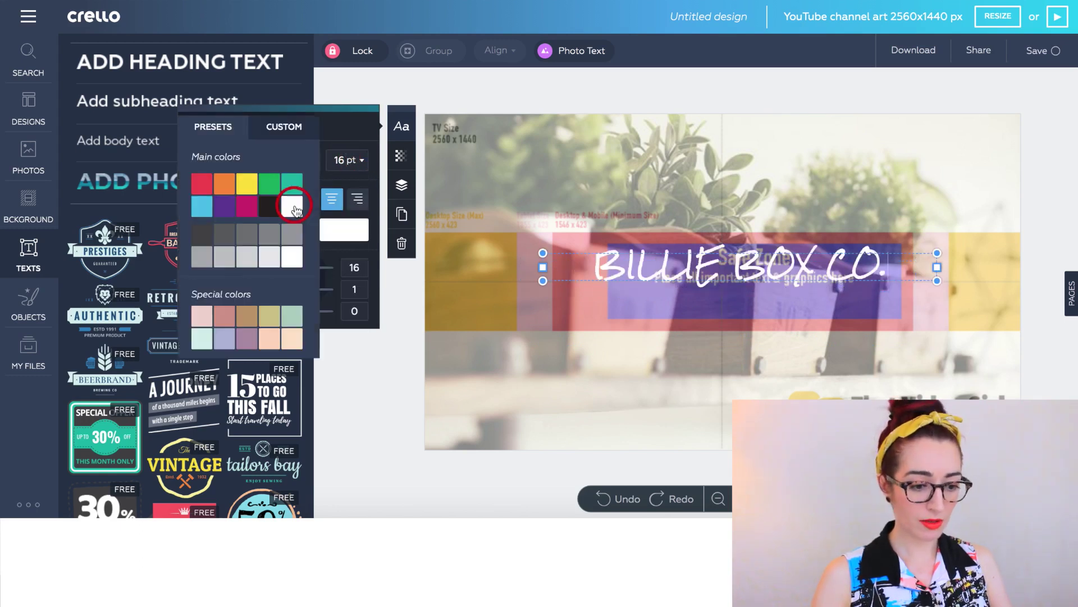
Duplicate the BILLIE BOX CO. heading, send the copy to the back, and nudge it slightly up-left as a shadow
click(349, 229)
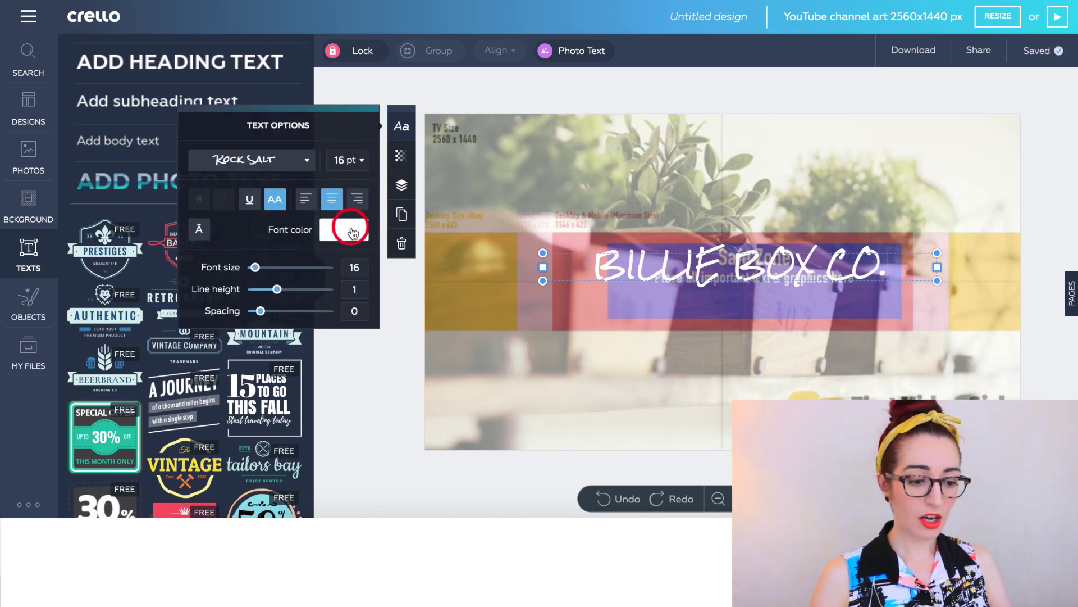
click(402, 218)
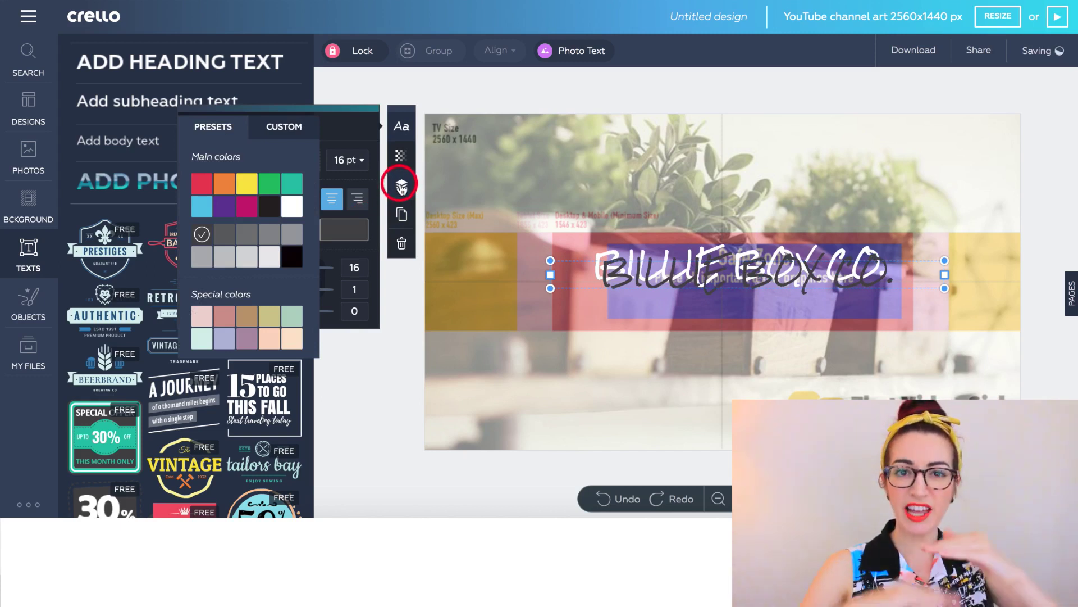
click(402, 186)
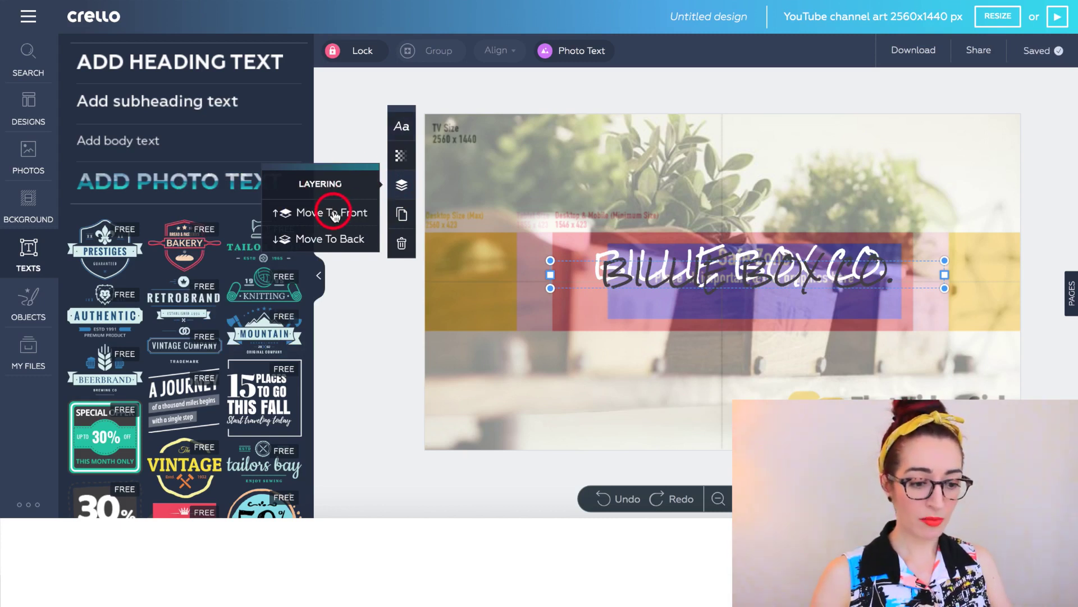
click(334, 245)
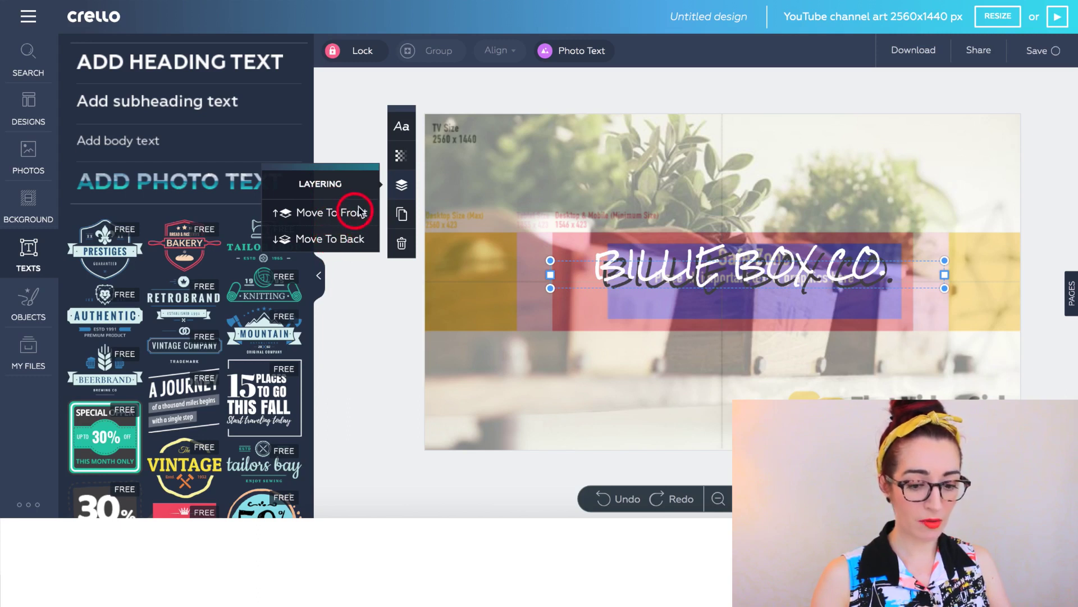
click(402, 184)
drag(925, 289, 917, 287)
click(352, 235)
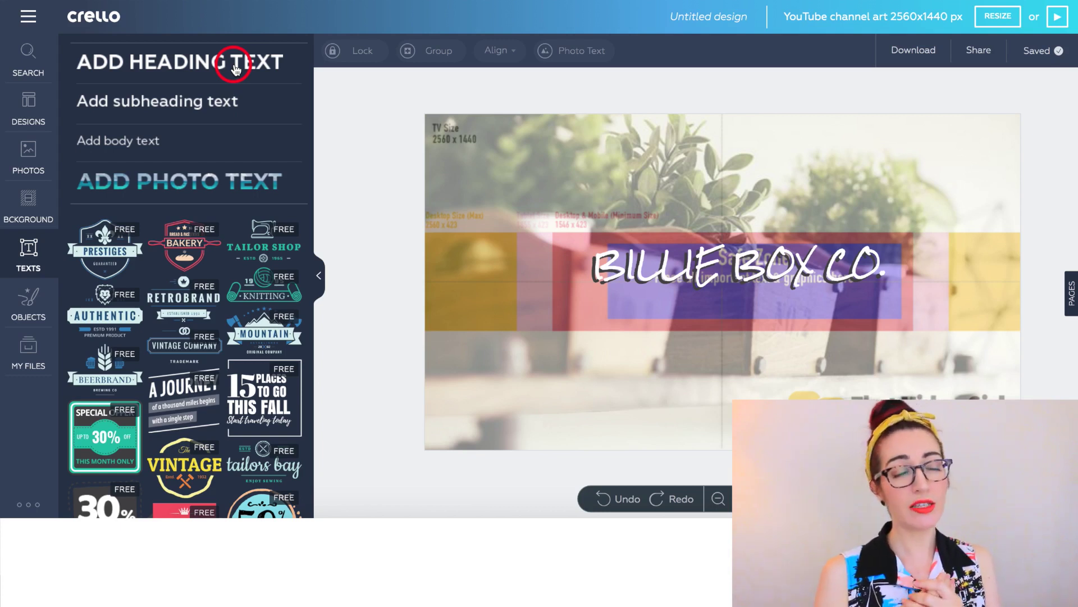
Add a 'Bespoke Boxes' heading in a handwritten font at 18 pt below the title
click(235, 70)
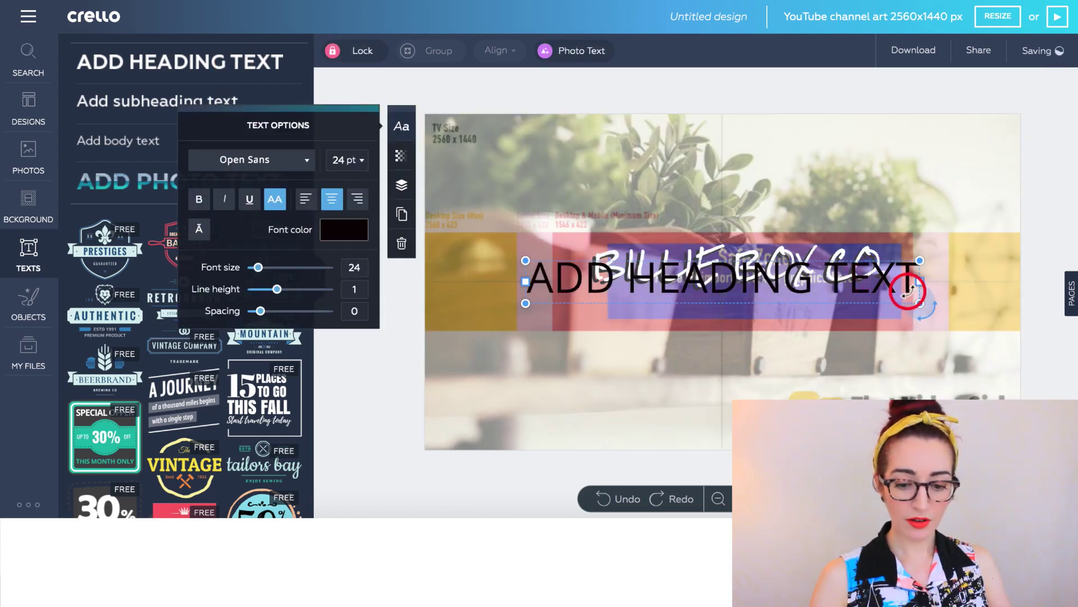
click(298, 163)
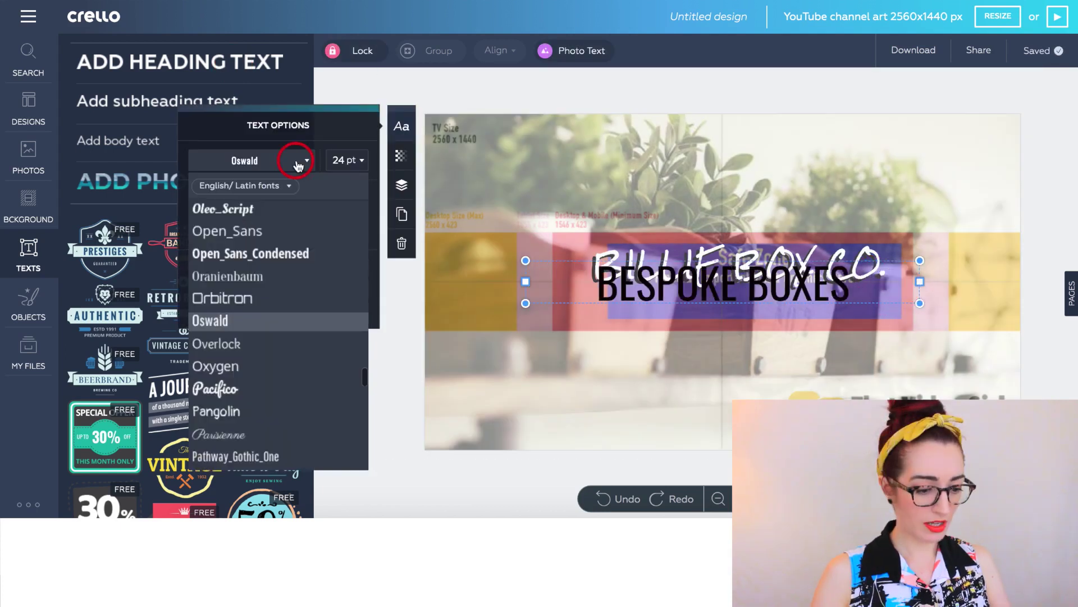
scroll(279, 421, down, 5)
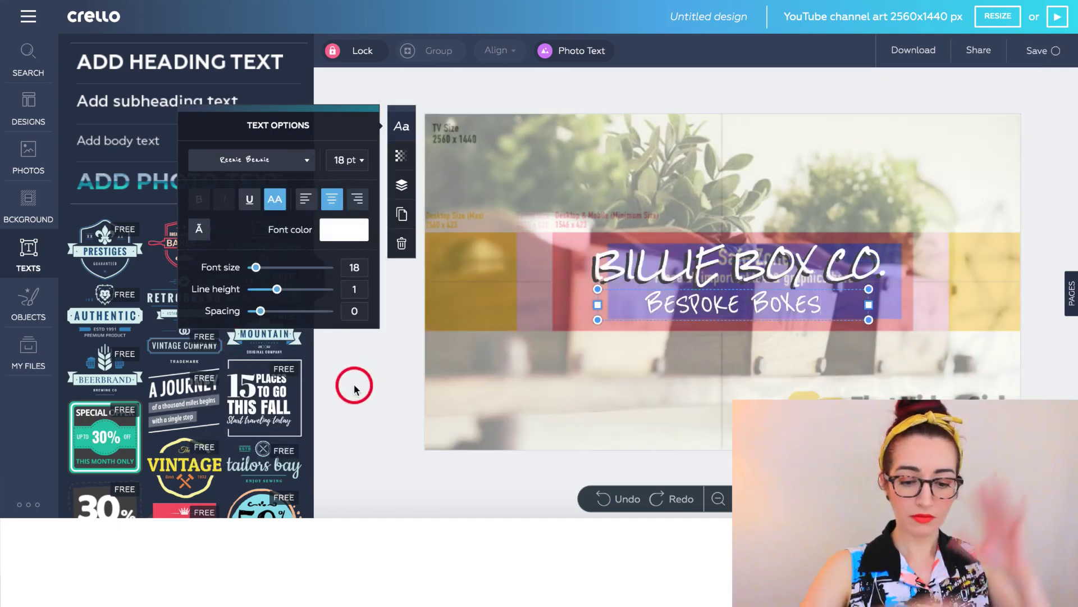
click(355, 388)
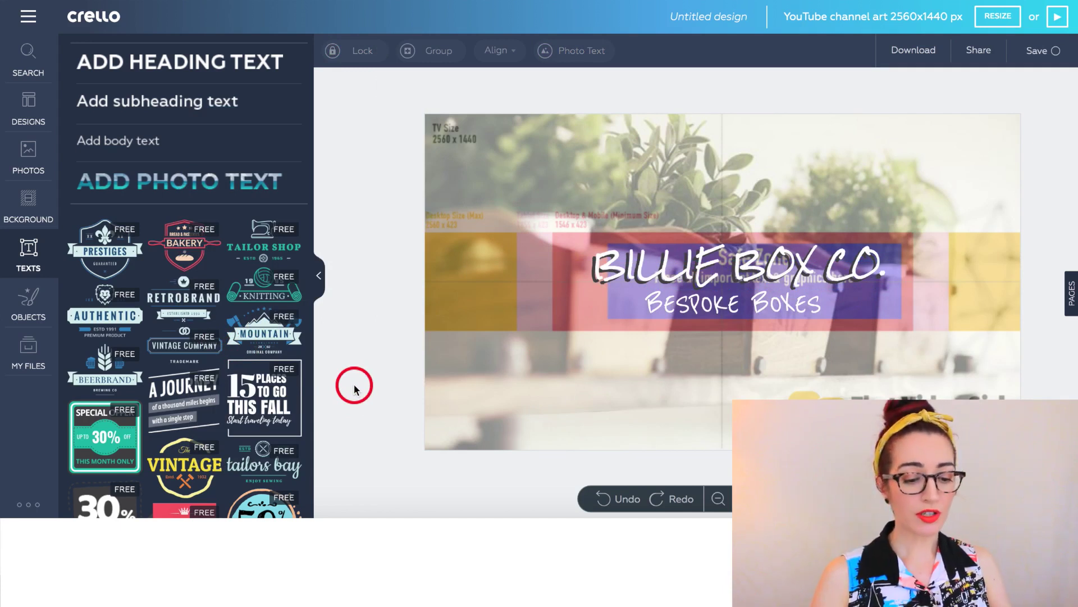
Raise the plant photo's transparency setting to 100 so it is fully opaque
click(487, 418)
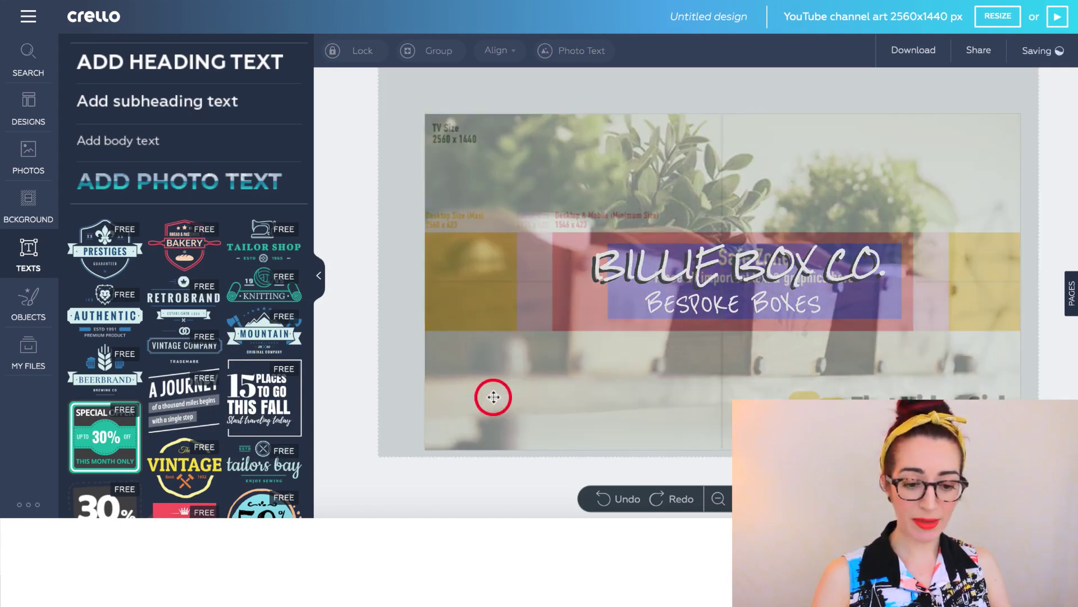
click(493, 398)
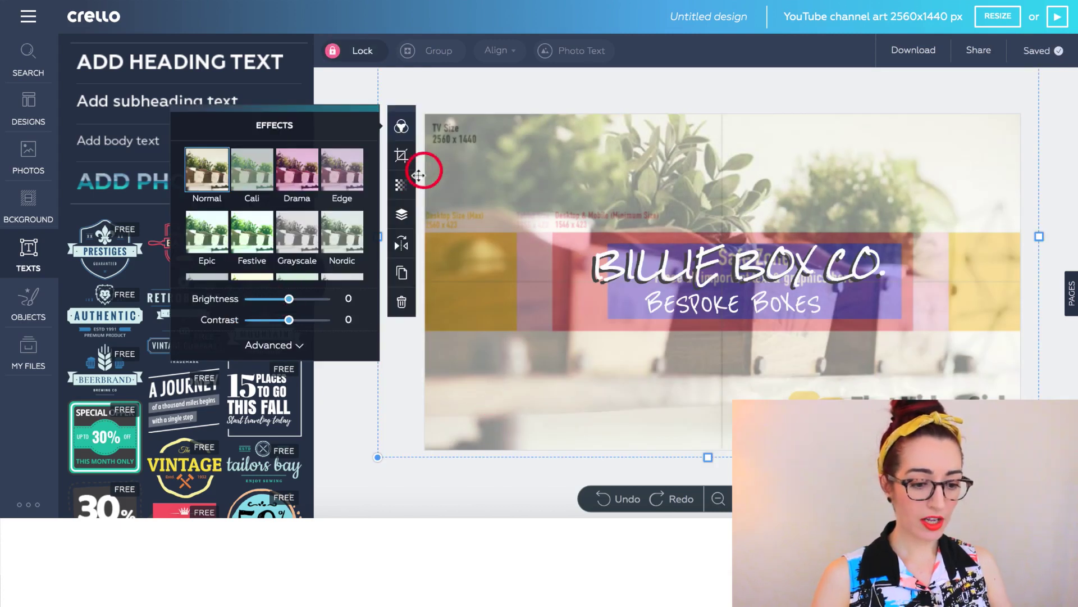
click(408, 191)
click(289, 213)
drag(291, 215, 349, 213)
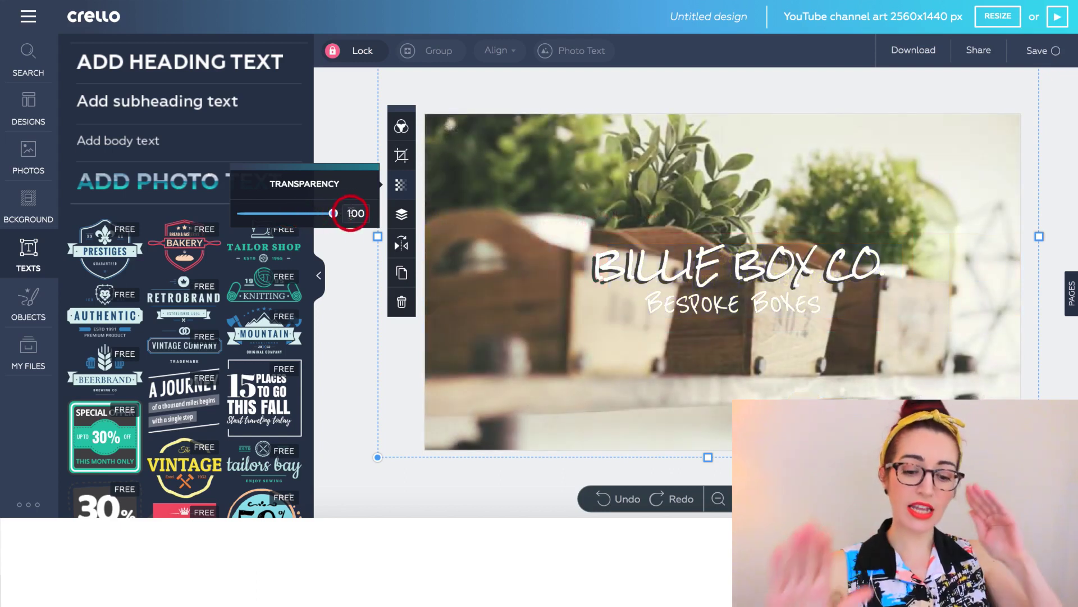
Change the Bespoke Boxes text colour to coral pink
click(784, 308)
click(353, 239)
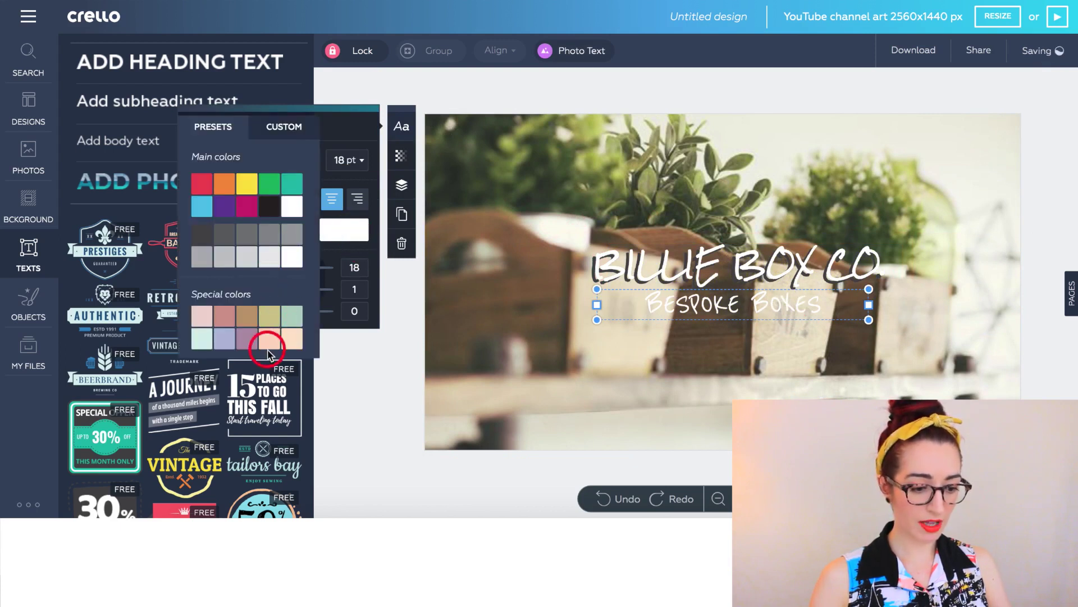
click(269, 316)
click(370, 292)
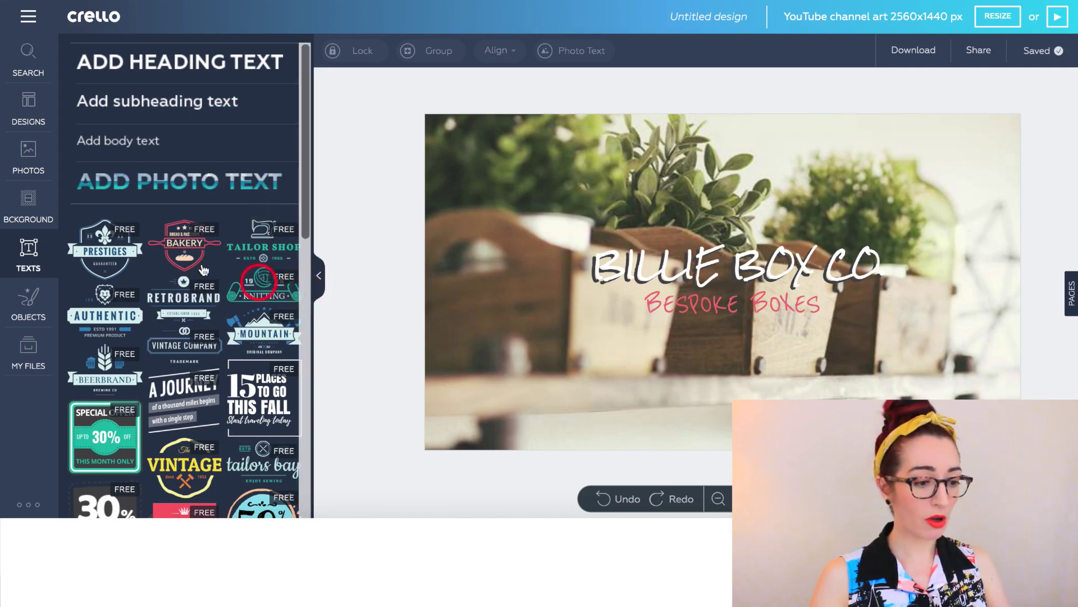
Add a square from Objects > Shapes and make it white
click(31, 298)
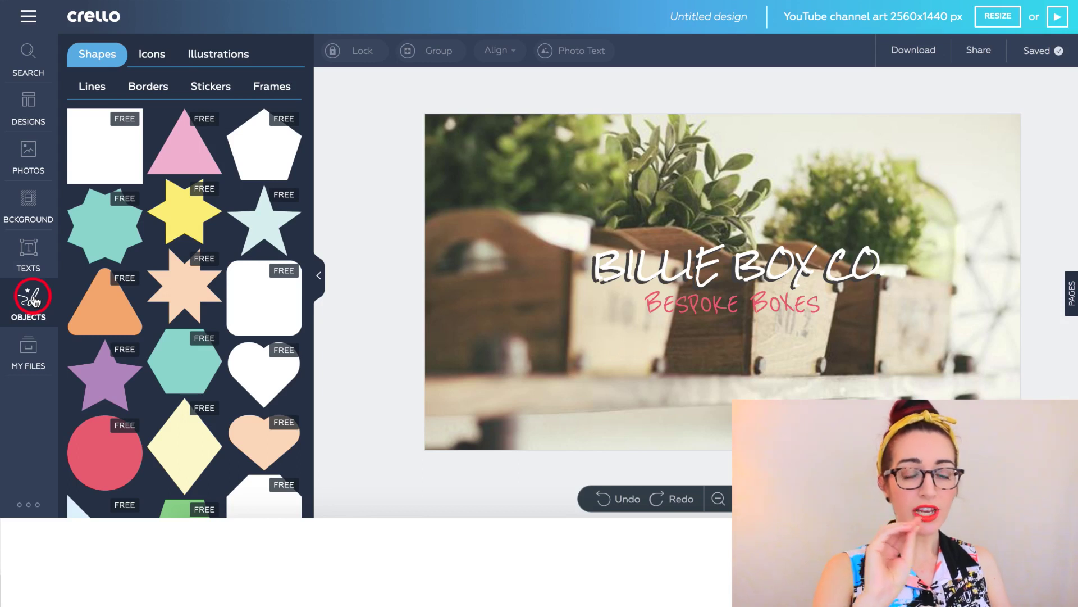
click(111, 149)
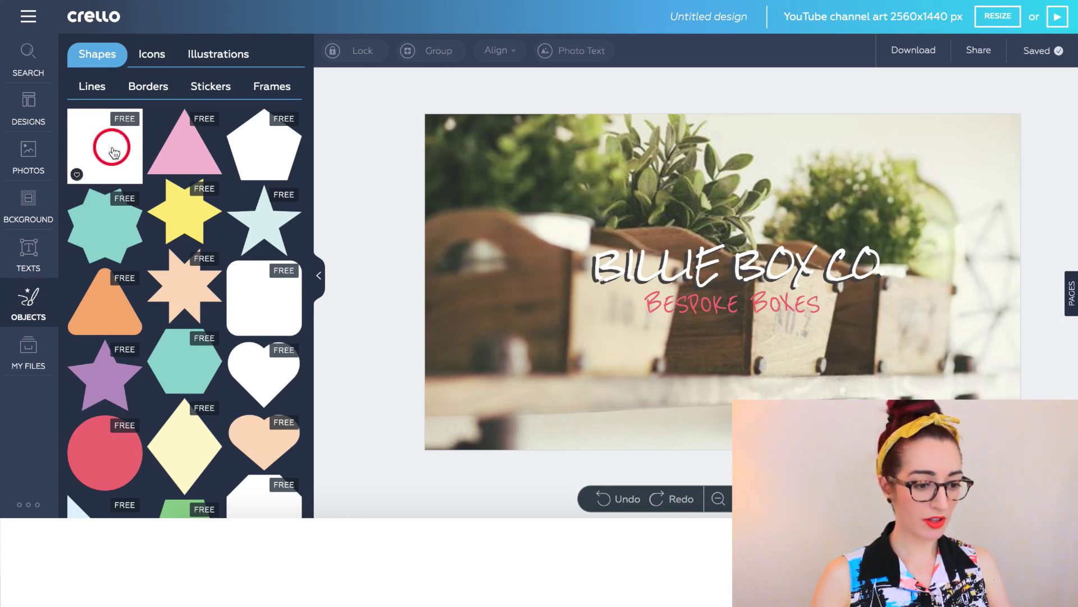
click(708, 214)
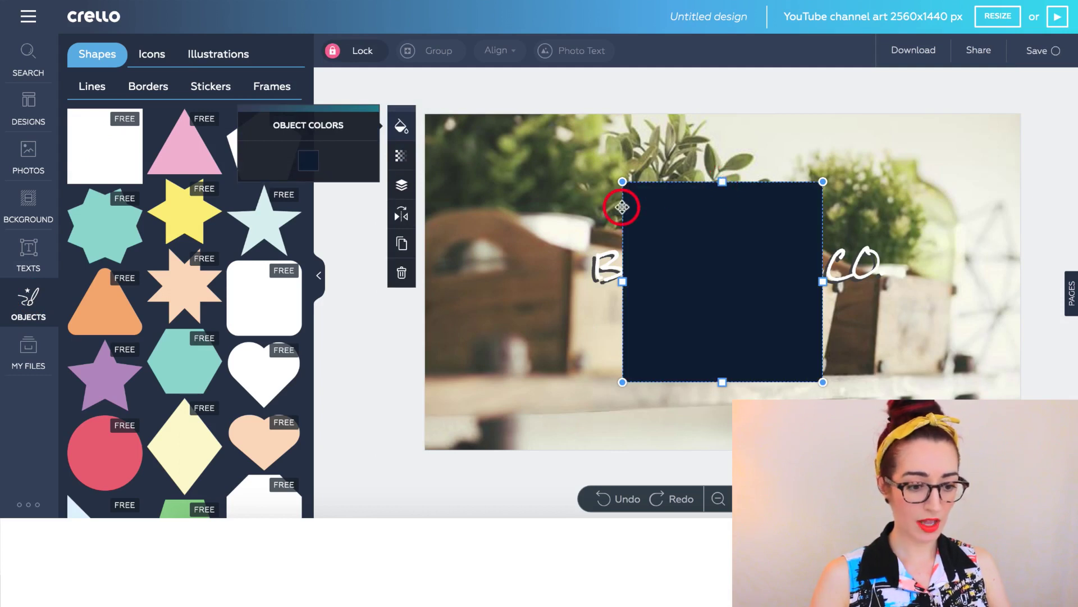
click(310, 160)
click(354, 278)
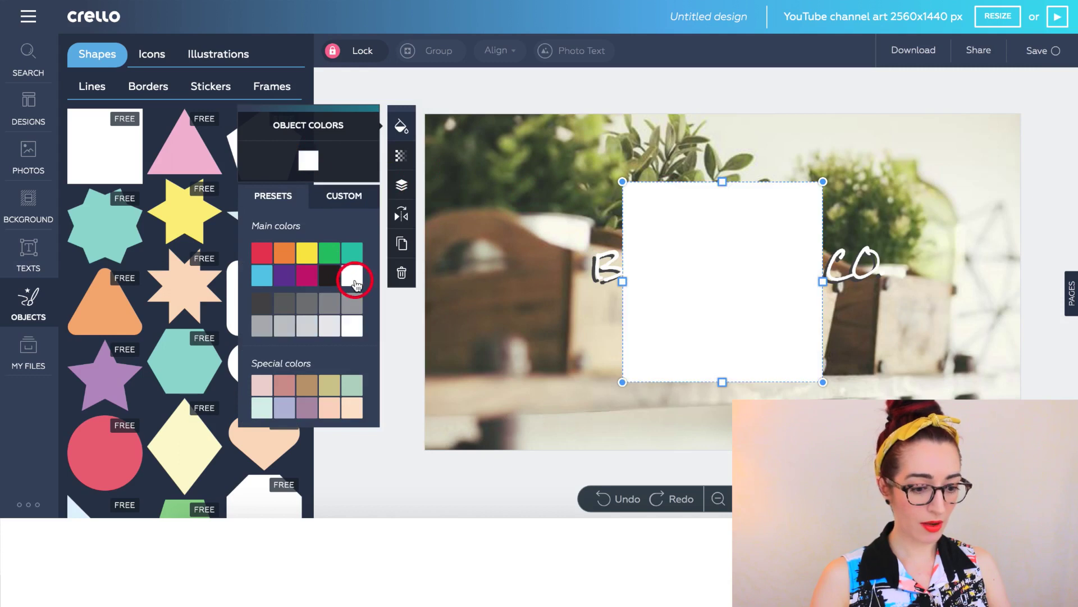
Reshape the square into a thin bar, send it to the back, and position it behind Bespoke Boxes
click(723, 182)
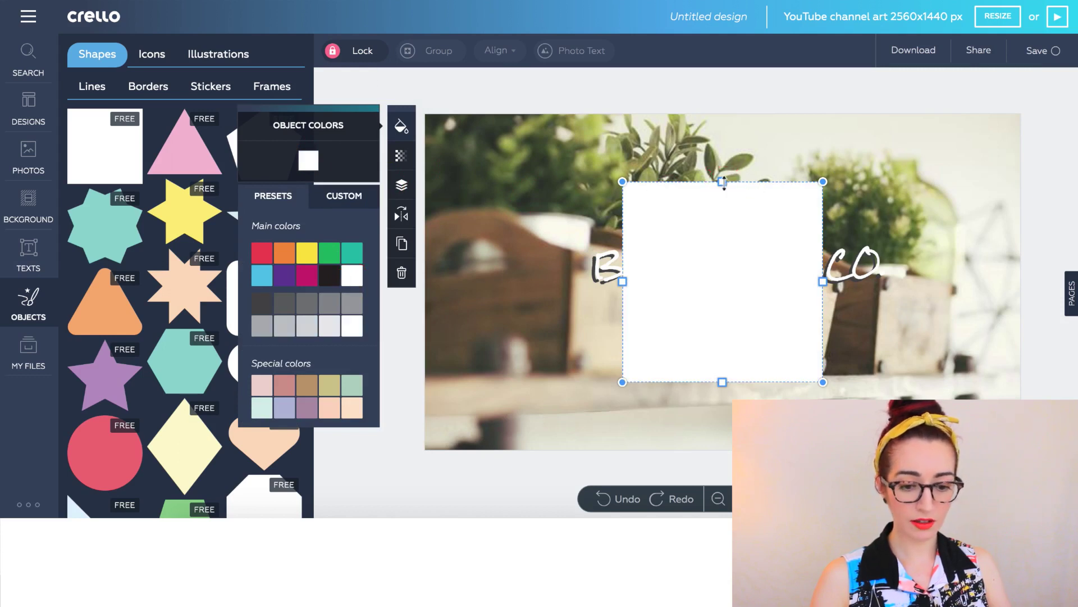
drag(724, 183, 795, 312)
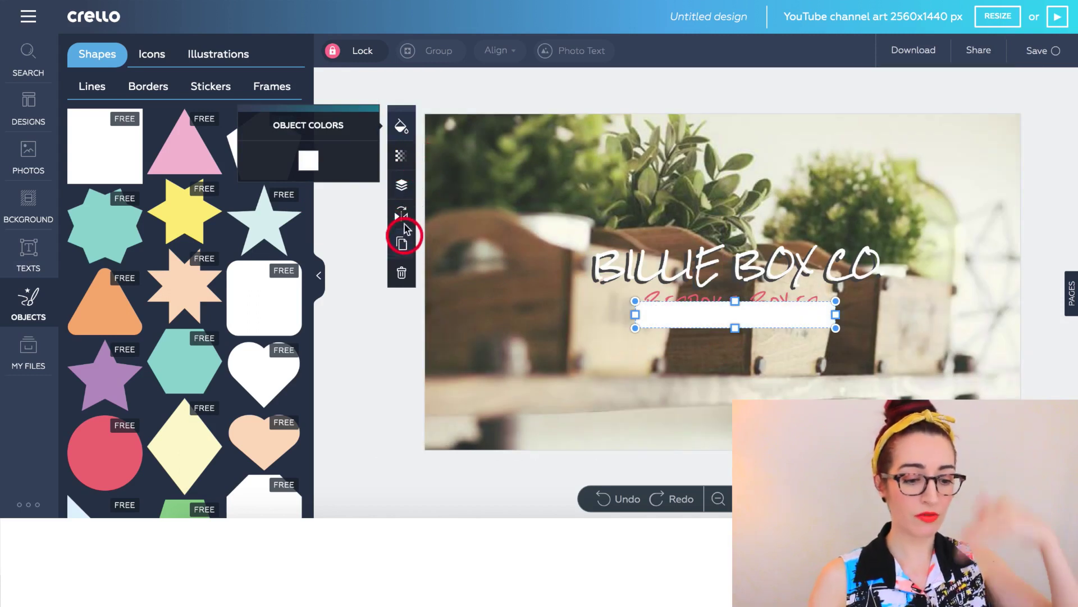
click(401, 187)
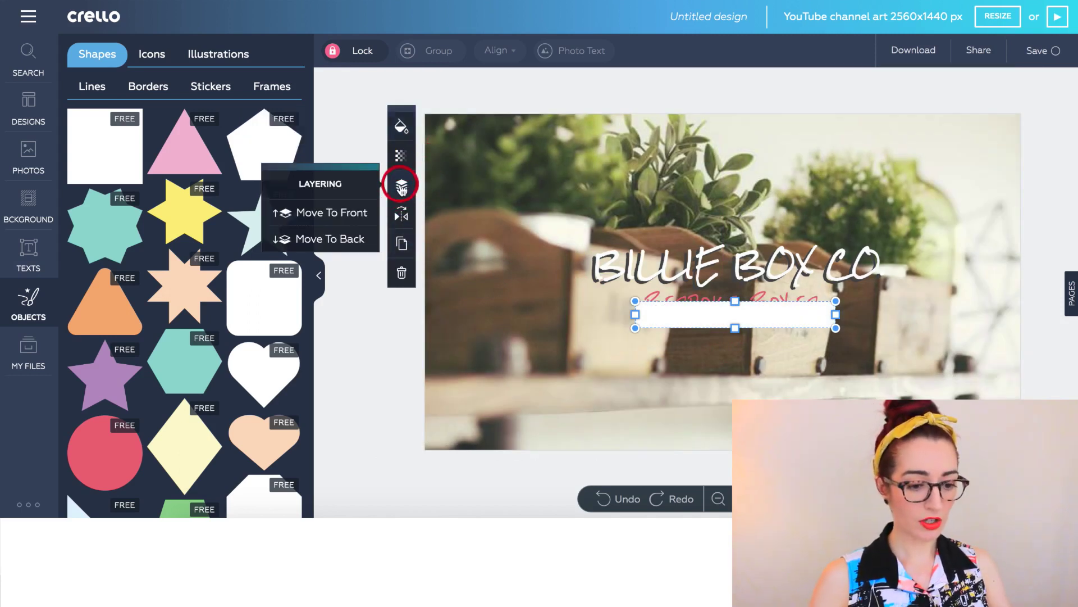
click(332, 240)
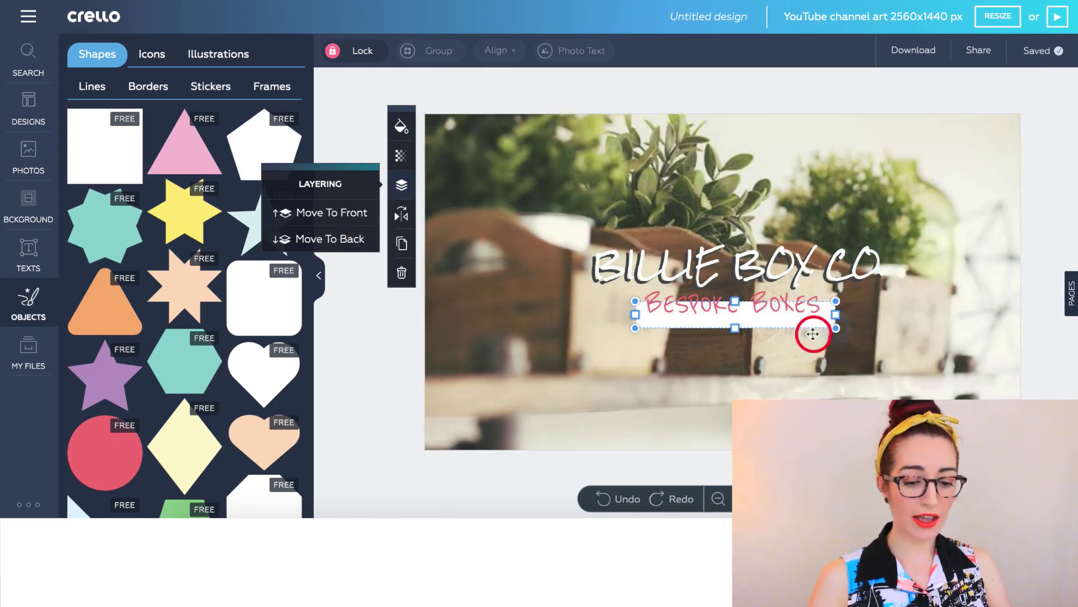
drag(807, 324, 808, 314)
click(809, 309)
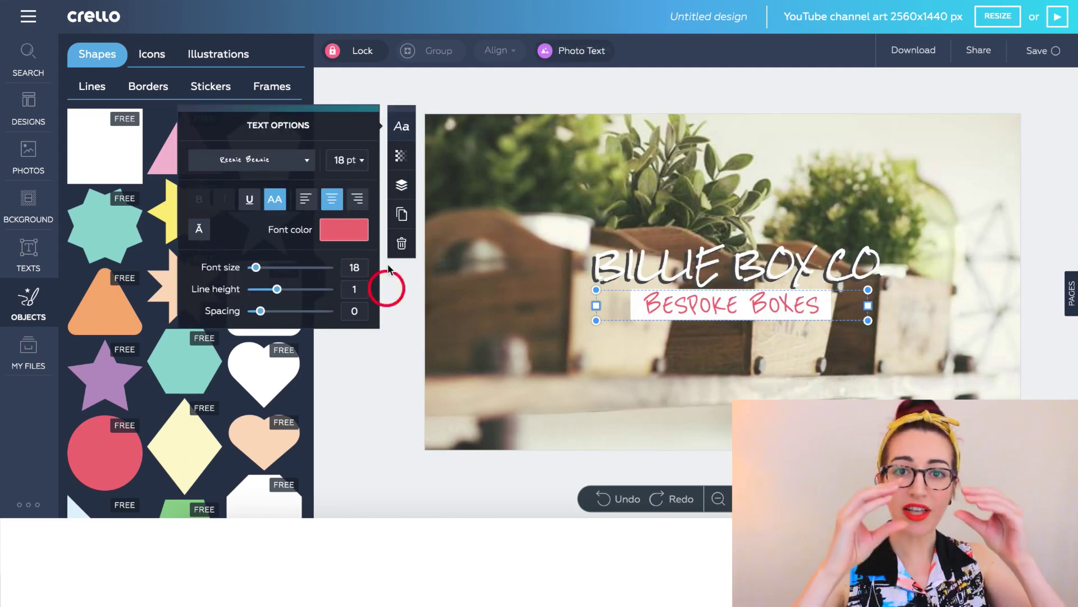
click(404, 126)
click(386, 301)
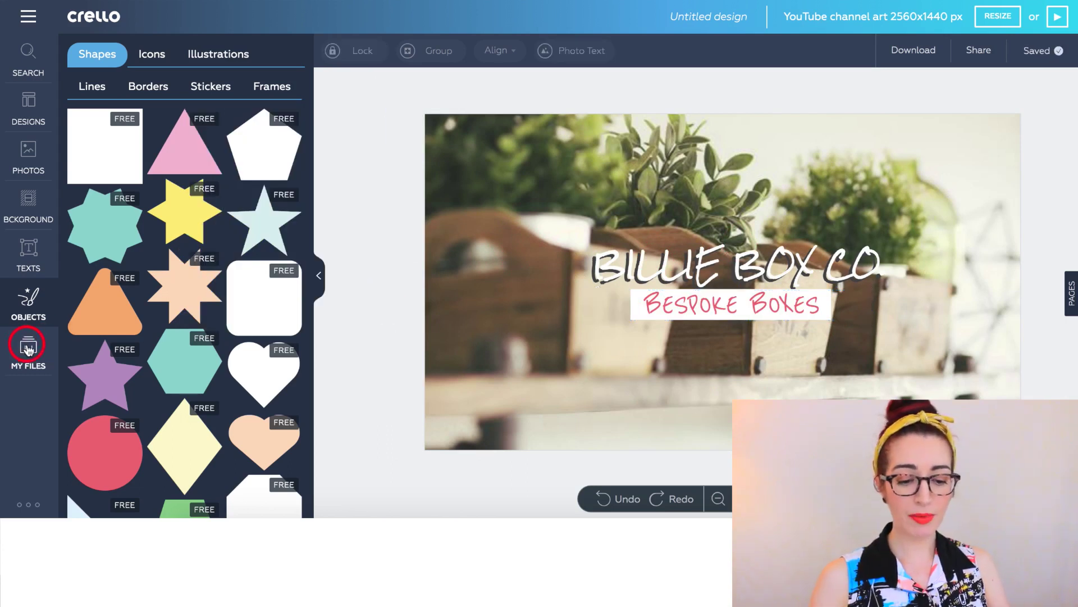
Rename the Untitled design to 'Billie-Box-Co-Bespoke-Boxes'
click(712, 15)
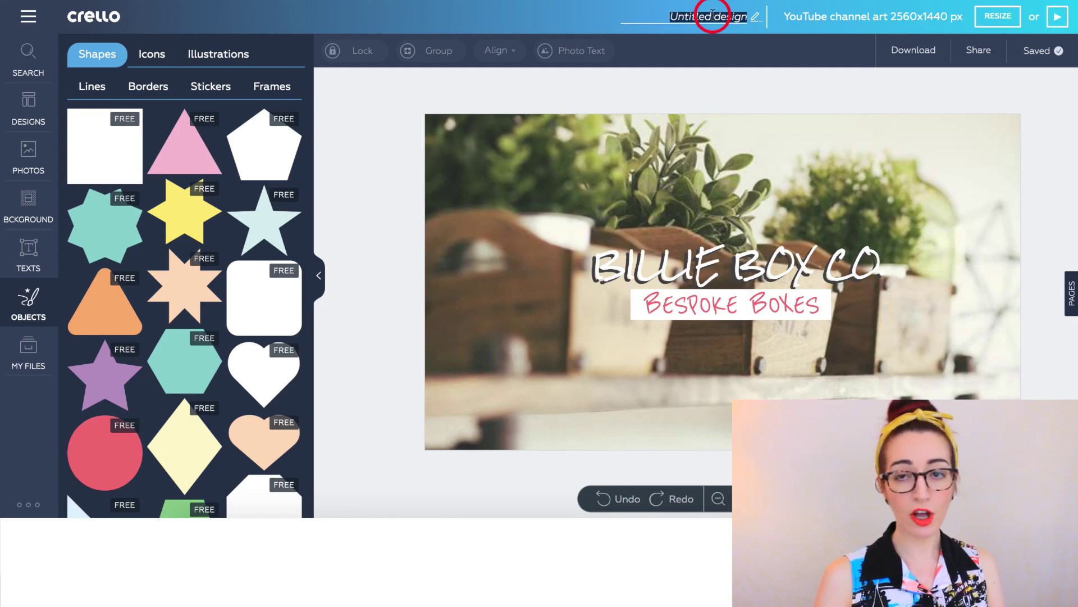
key(ctrl+v)
Confirm the new name and download the channel art as a PNG
click(581, 23)
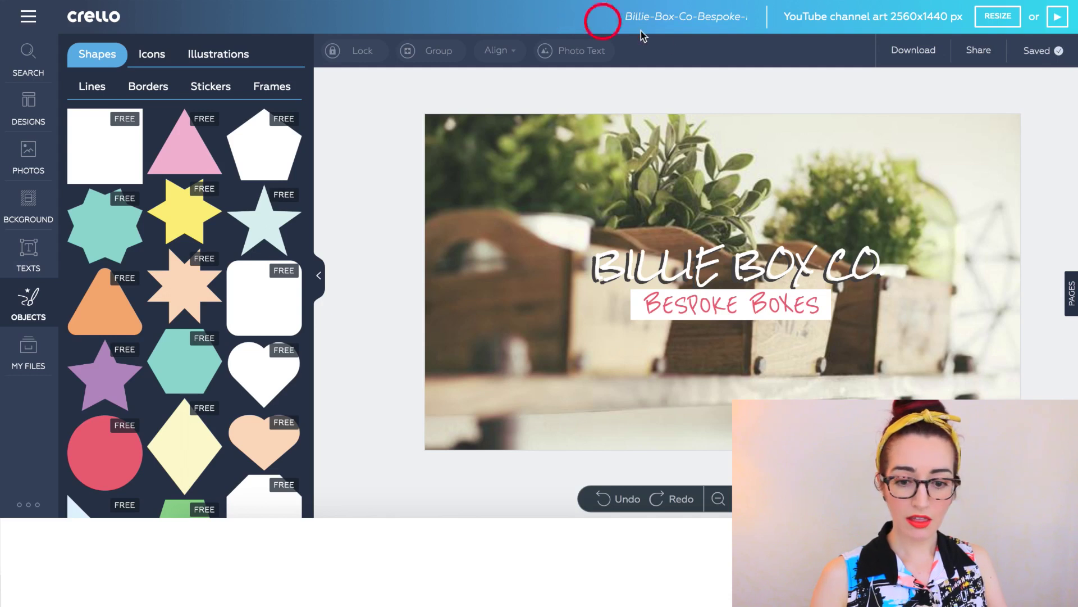
click(915, 52)
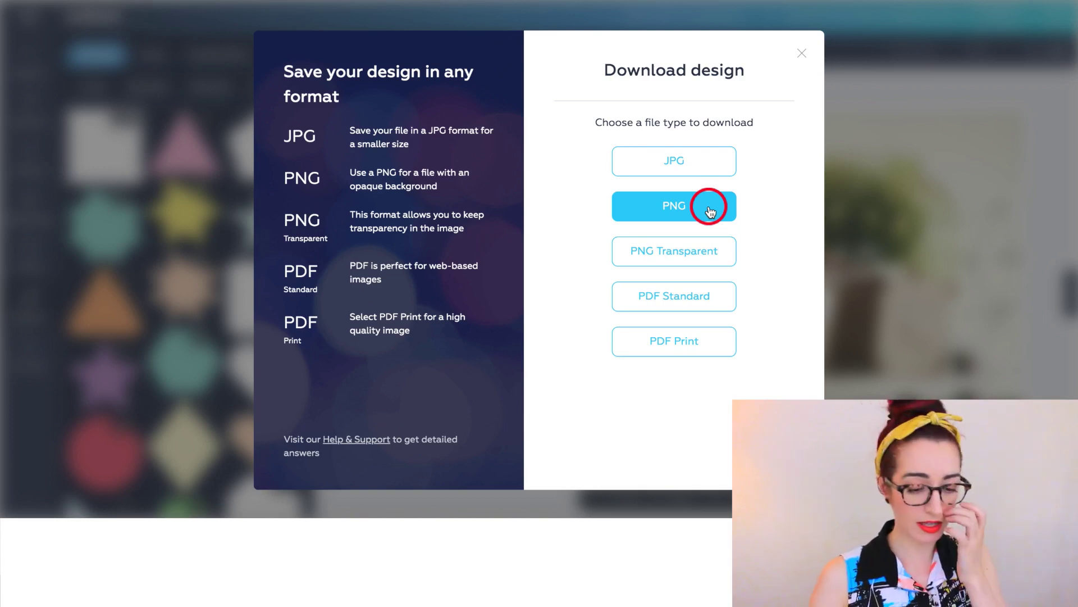
click(710, 212)
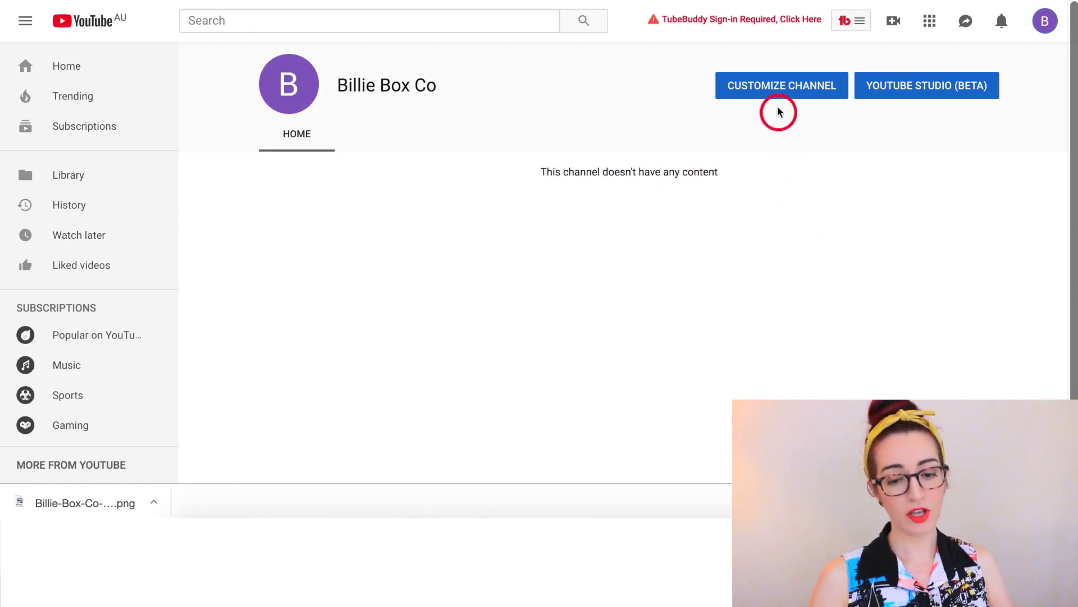
Open the Billie Box Co channel's customisation page and start adding channel art
click(785, 90)
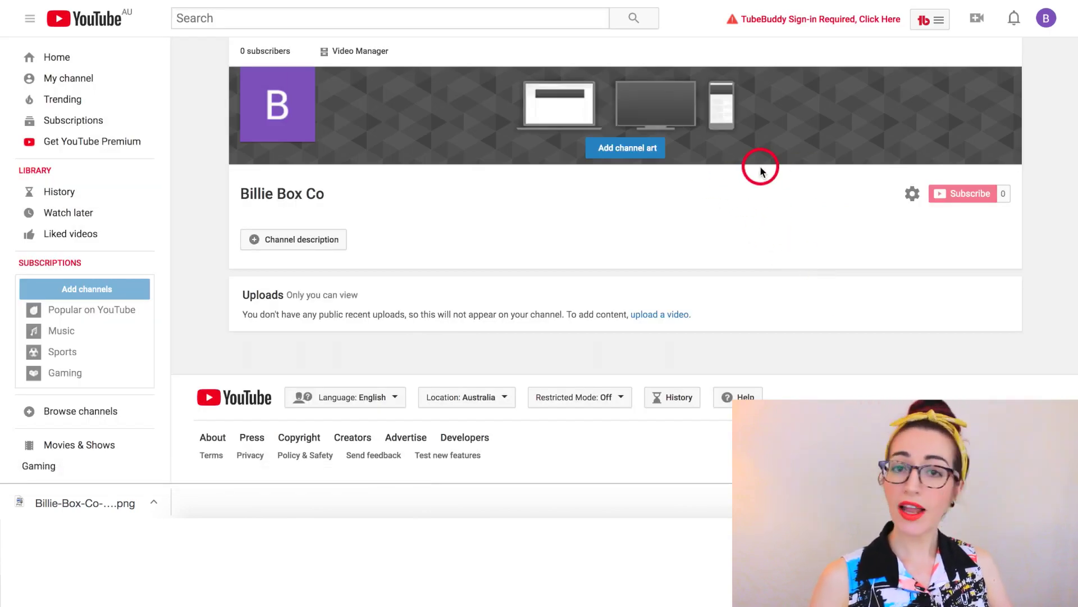
click(631, 150)
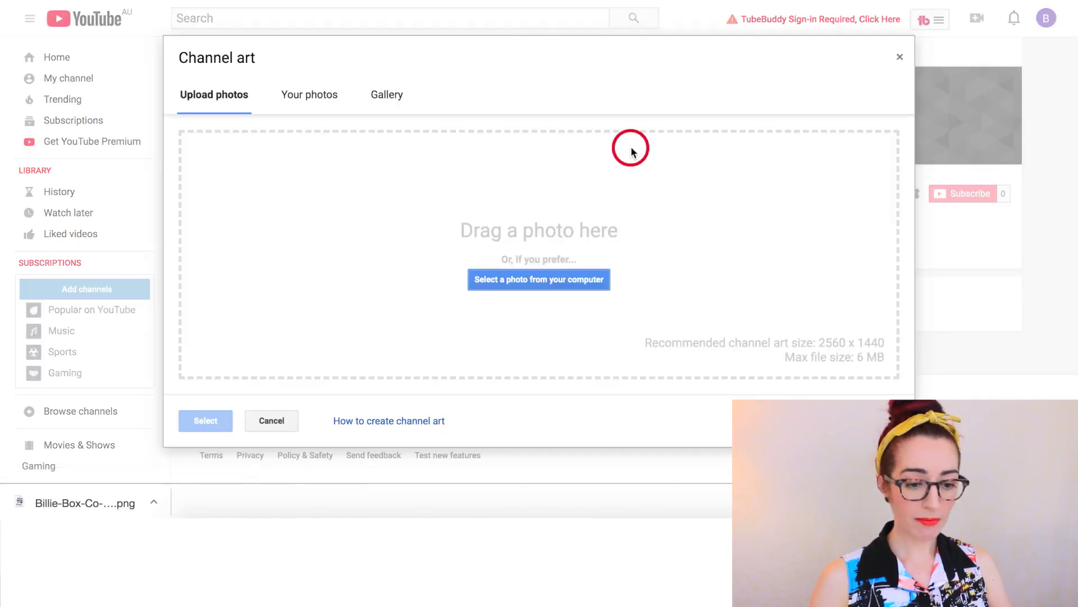
Upload the Billie-Box-Co-Bespoke-Boxes PNG from the Downloads folder as channel art
click(548, 286)
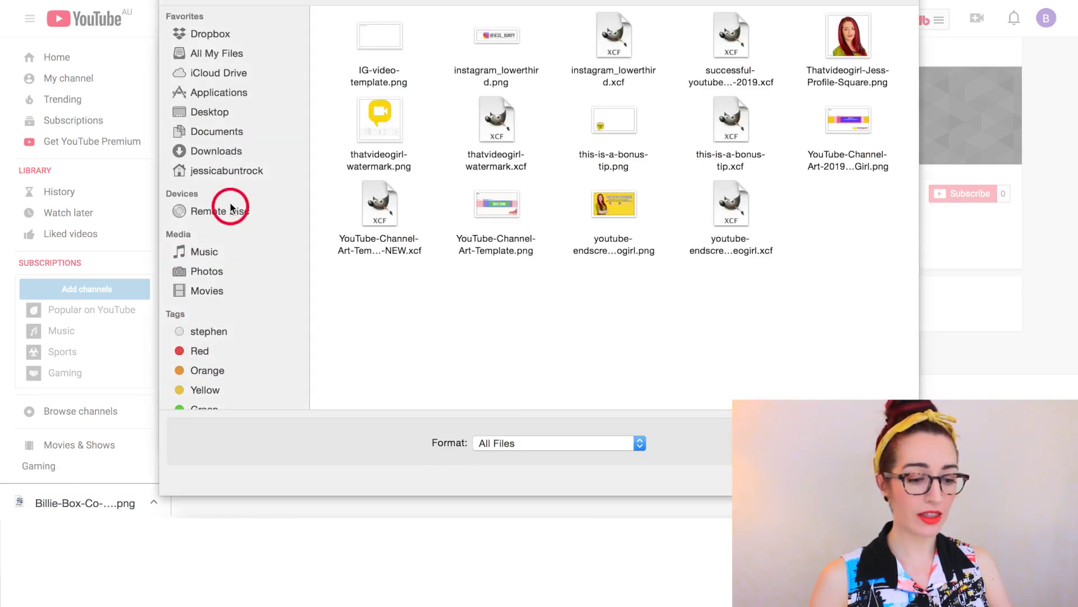
click(215, 152)
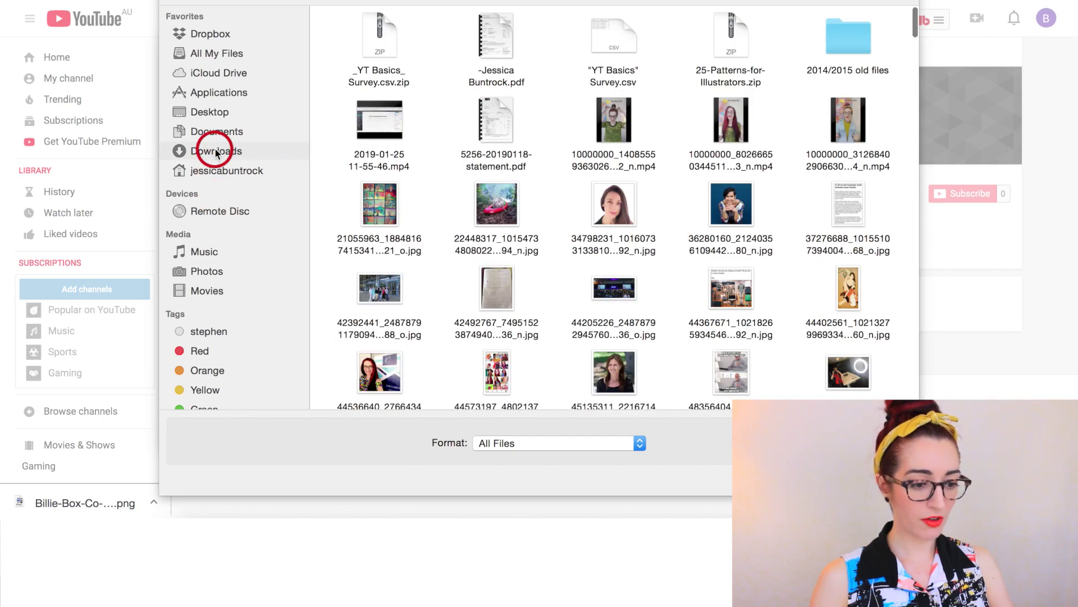
scroll(693, 328, down, 3)
scroll(693, 331, down, 5)
double_click(691, 320)
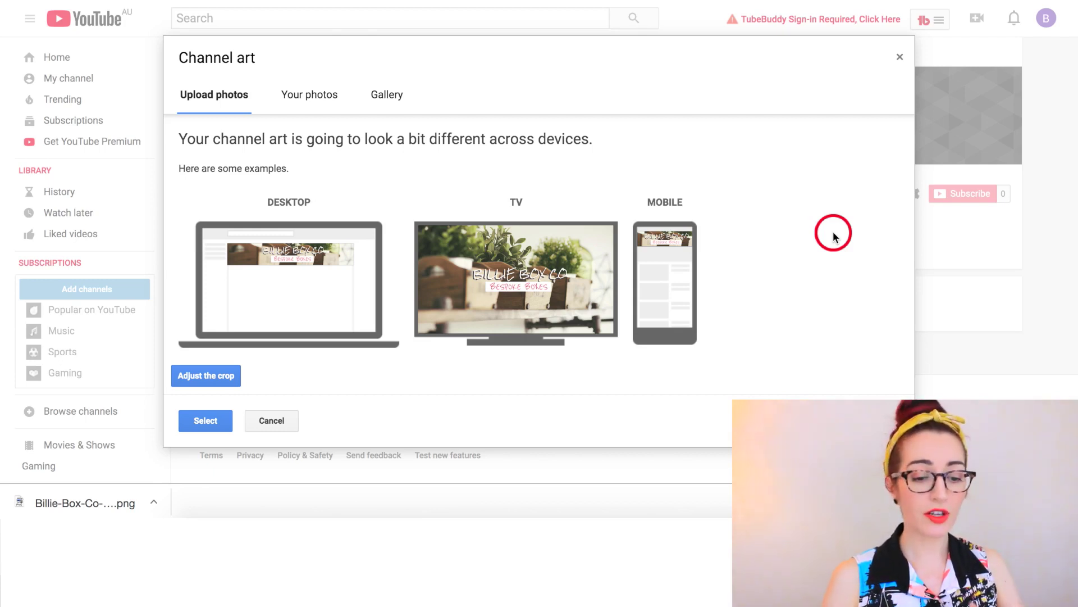
Apply the uploaded Billie Box Co PNG as the channel banner
click(207, 421)
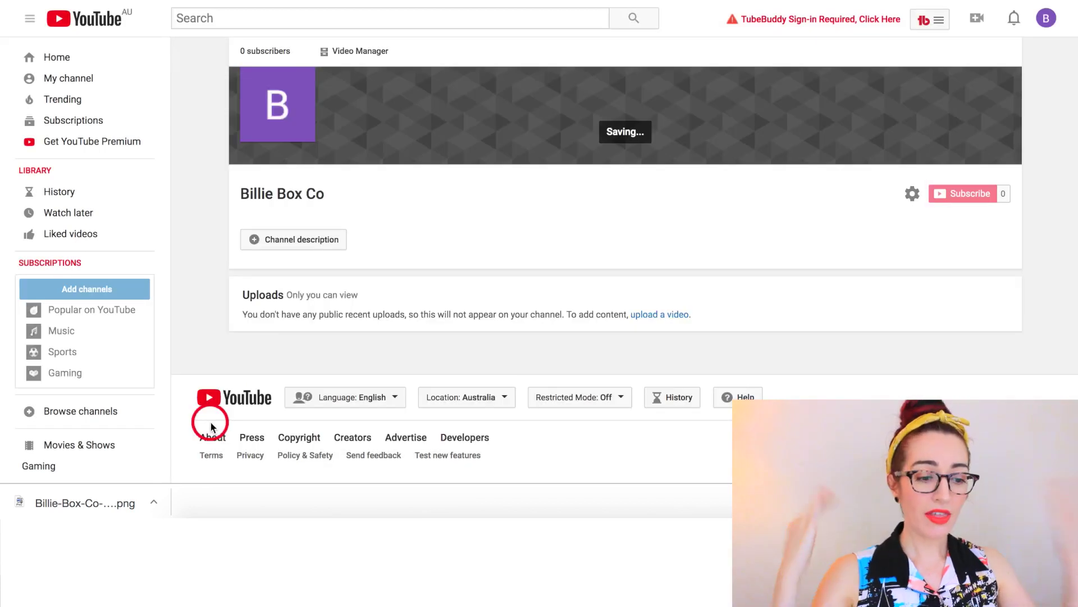